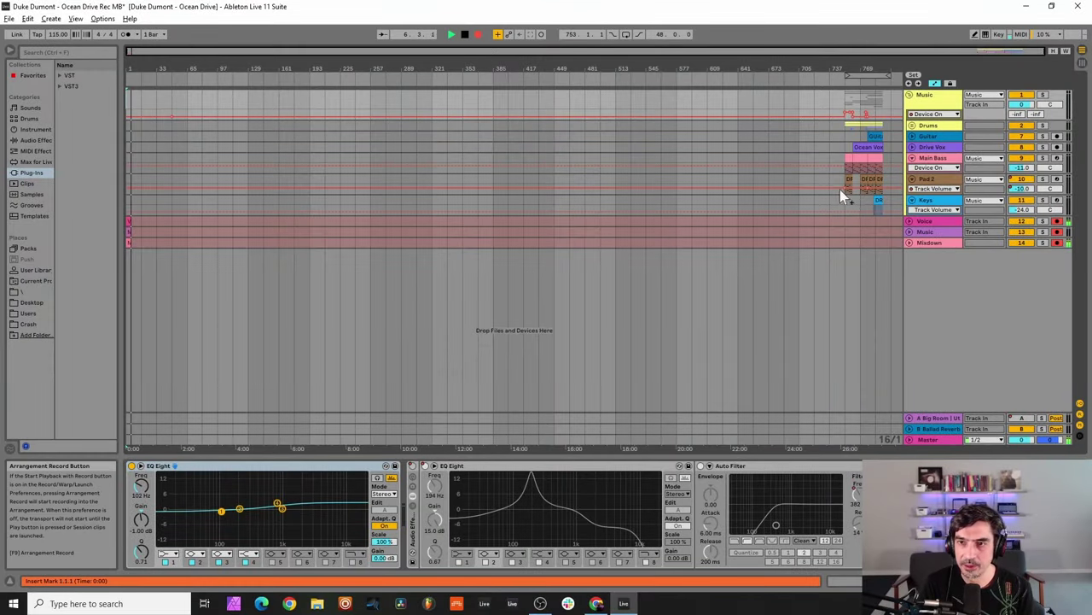
- Bypass the Snare Room reverb, Glue Compressor and DLYM effects on the Main Bass track
left_click(935, 160)
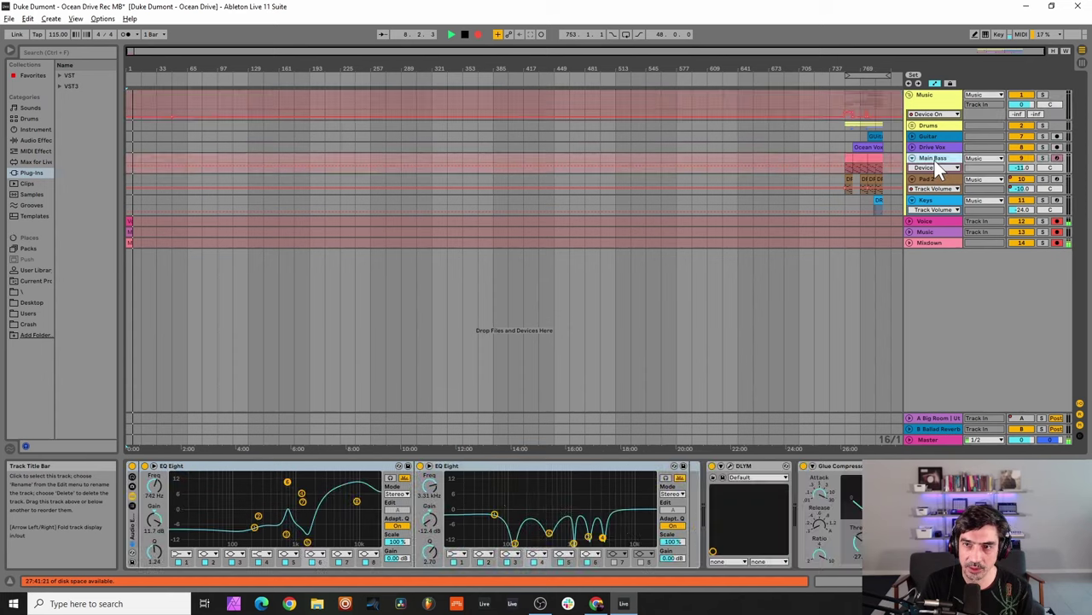
left_click_drag(982, 581, 973, 581)
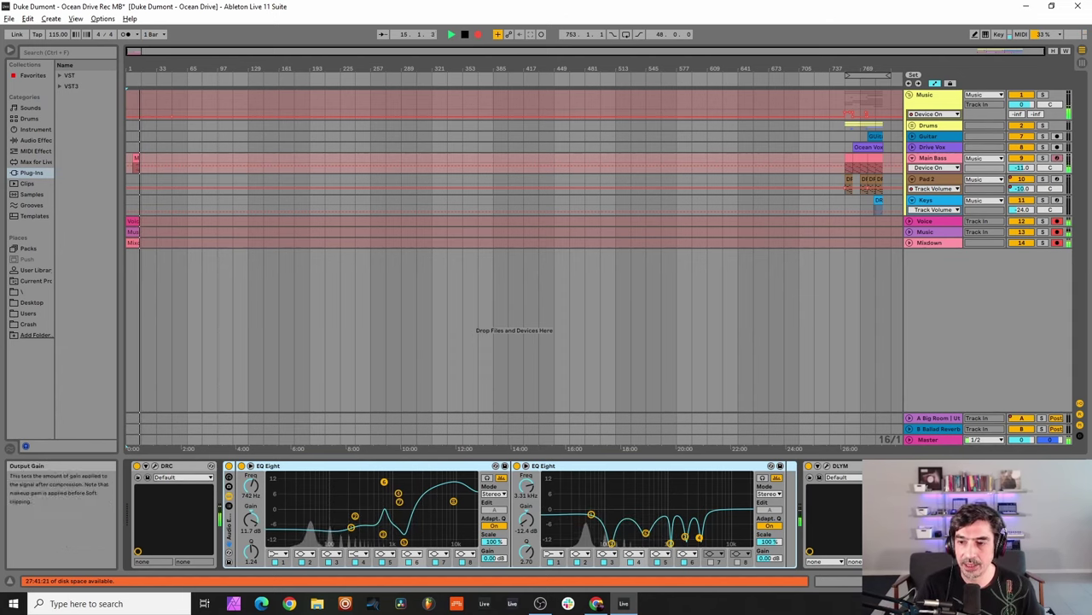
left_click_drag(973, 582, 1001, 581)
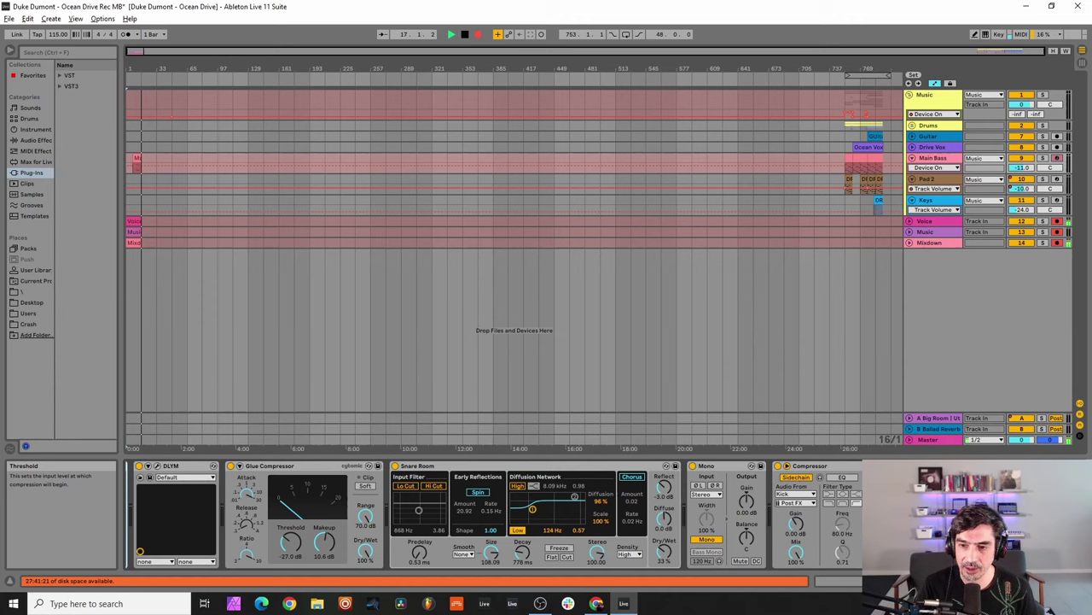
left_click_drag(1000, 582, 984, 581)
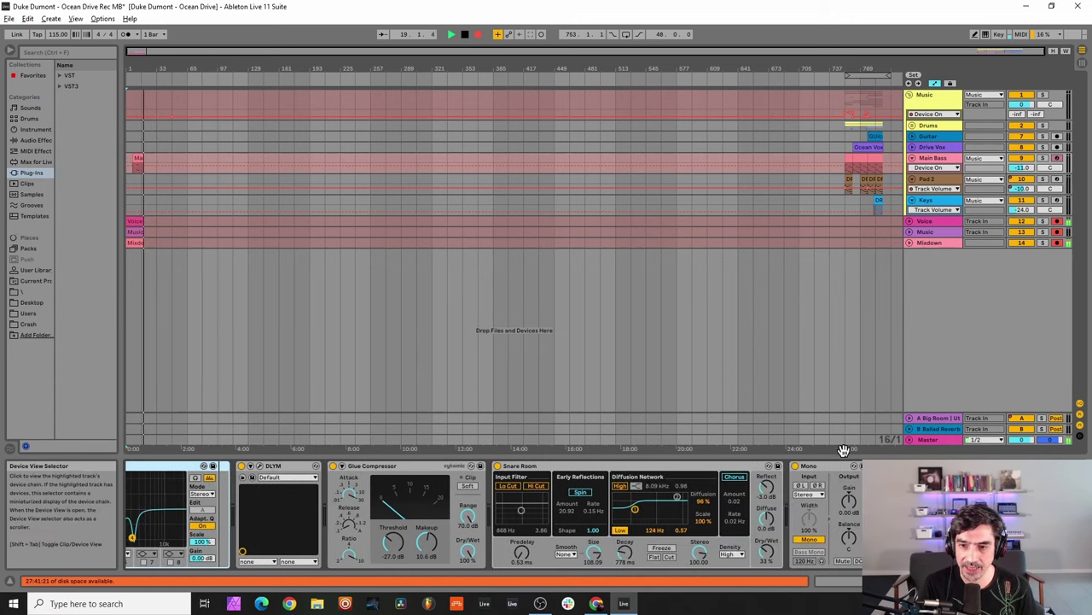
left_click(497, 465)
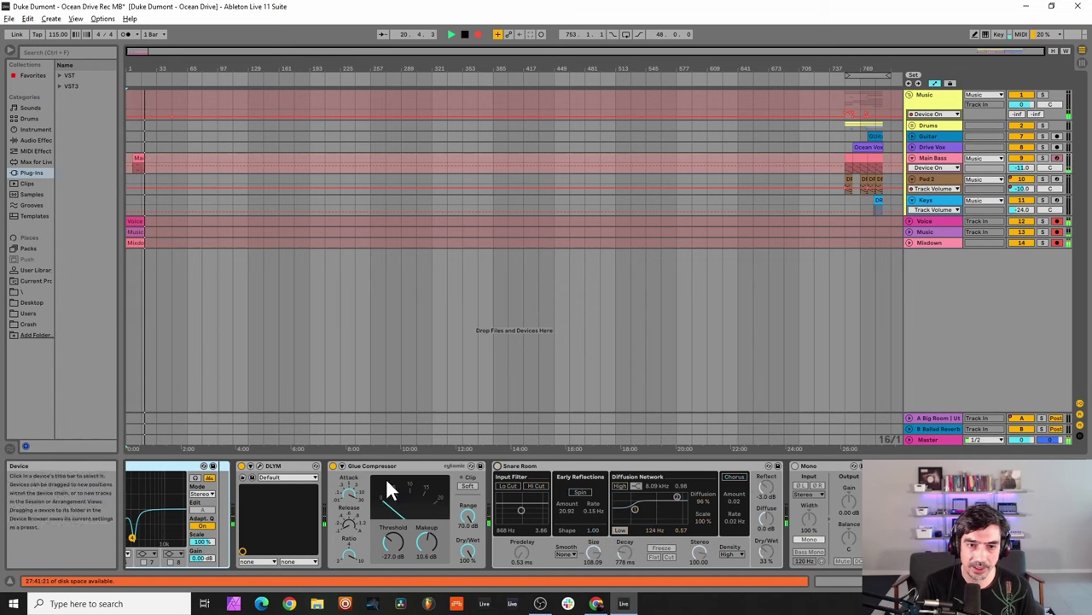
left_click(333, 465)
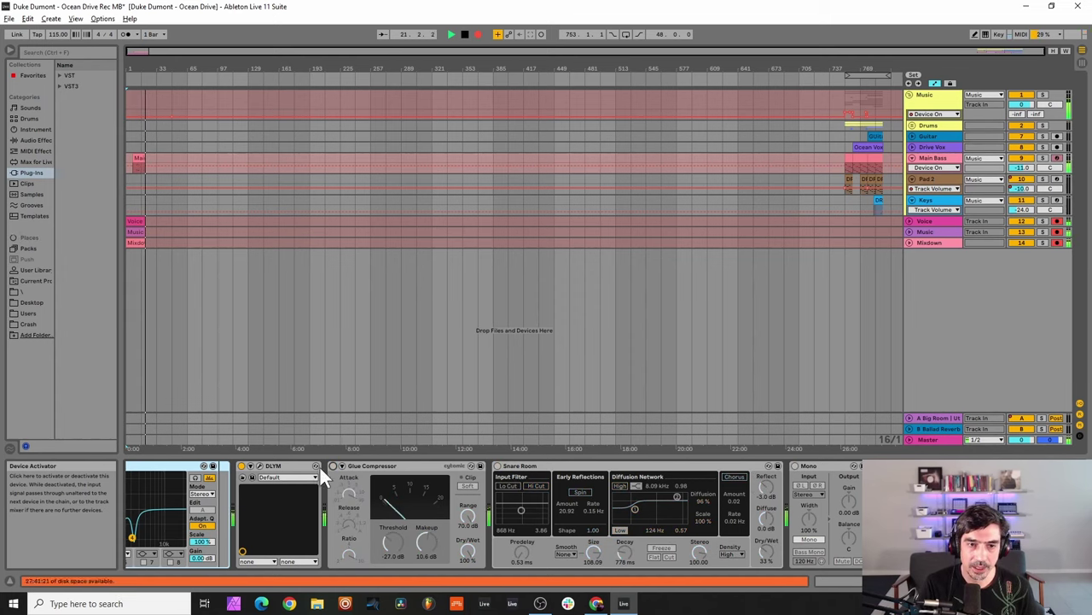
left_click(242, 465)
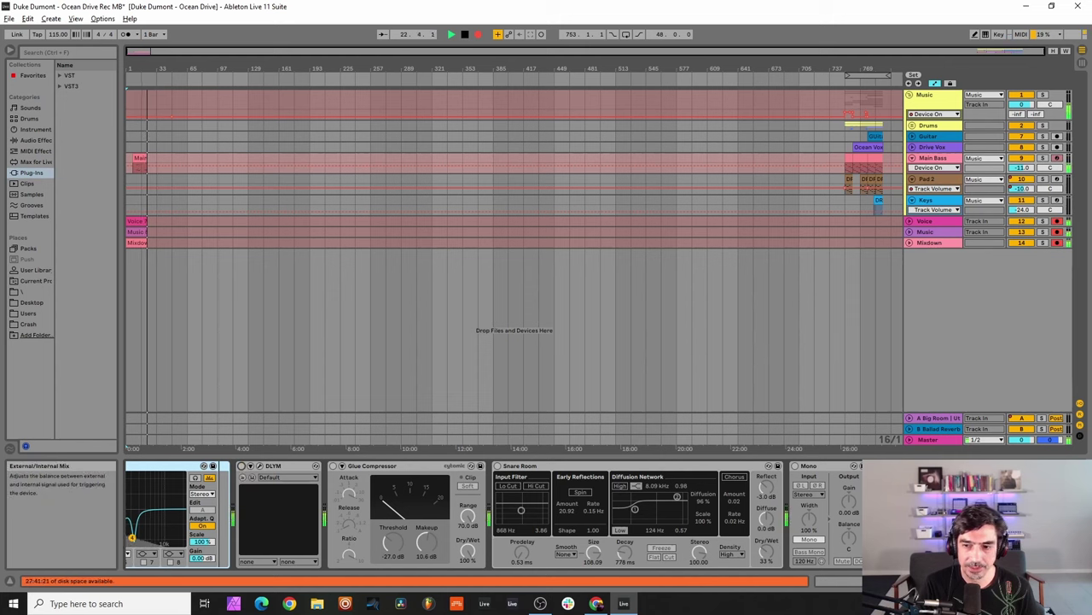
left_click_drag(1020, 580, 993, 581)
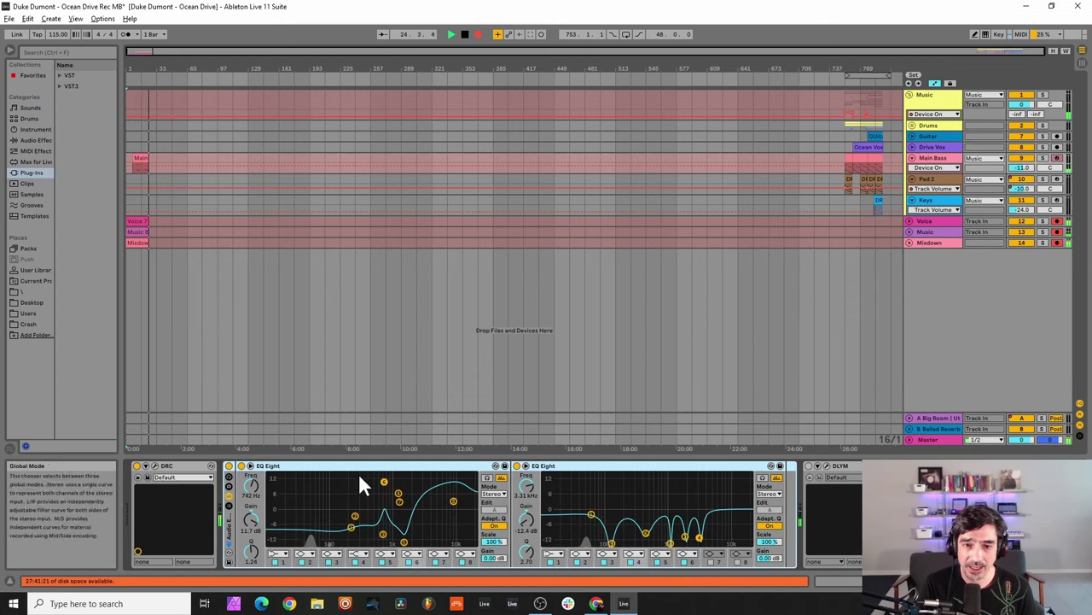
- Open the DRC synth on the Main Bass track and load the Default patch
left_click(156, 466)
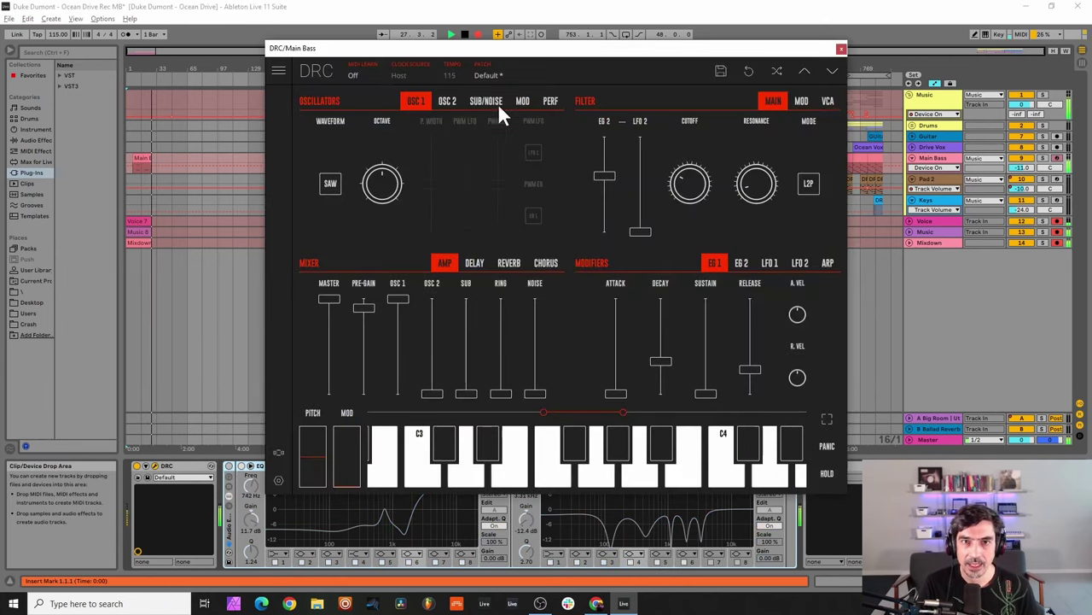
left_click(504, 75)
left_click(445, 125)
left_click(516, 73)
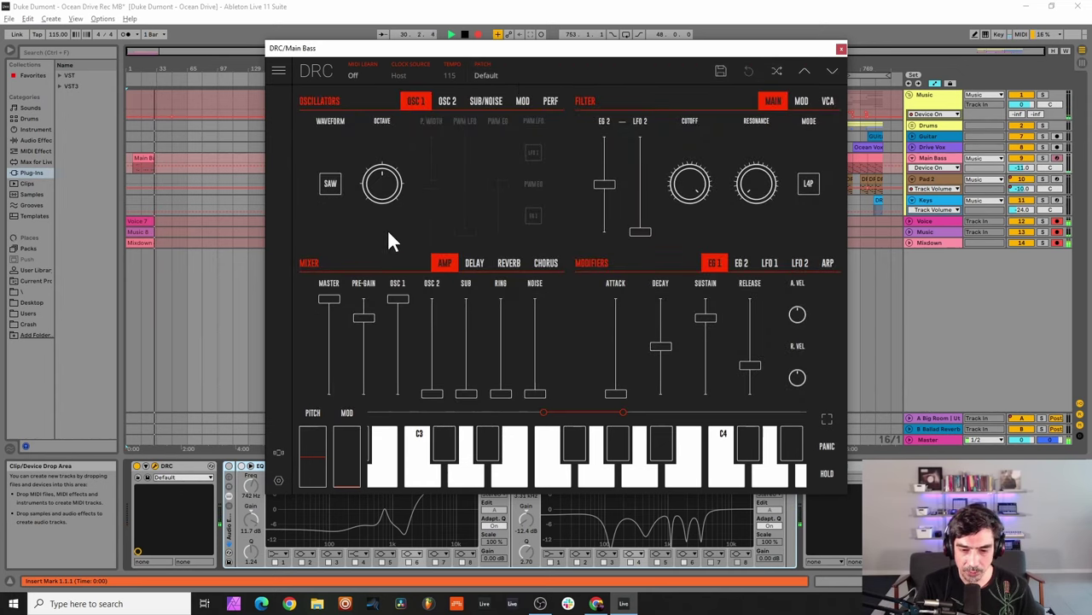
- Raise the DRC pre-gain slightly and lower the filter cutoff to darken the saw bass
left_click_drag(365, 322, 396, 303)
left_click_drag(660, 171, 689, 334)
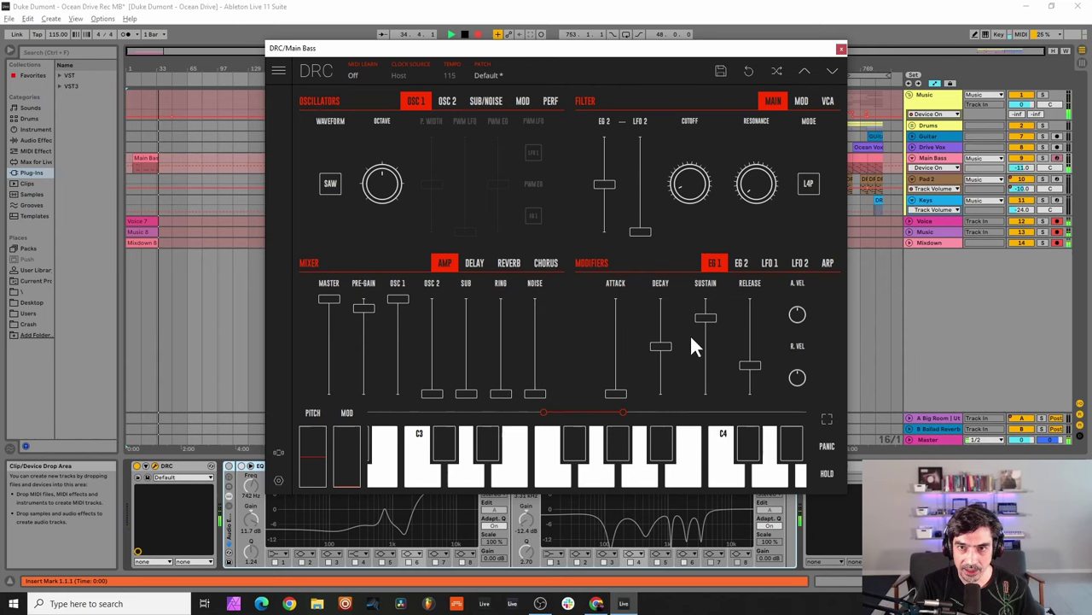
left_click(688, 189)
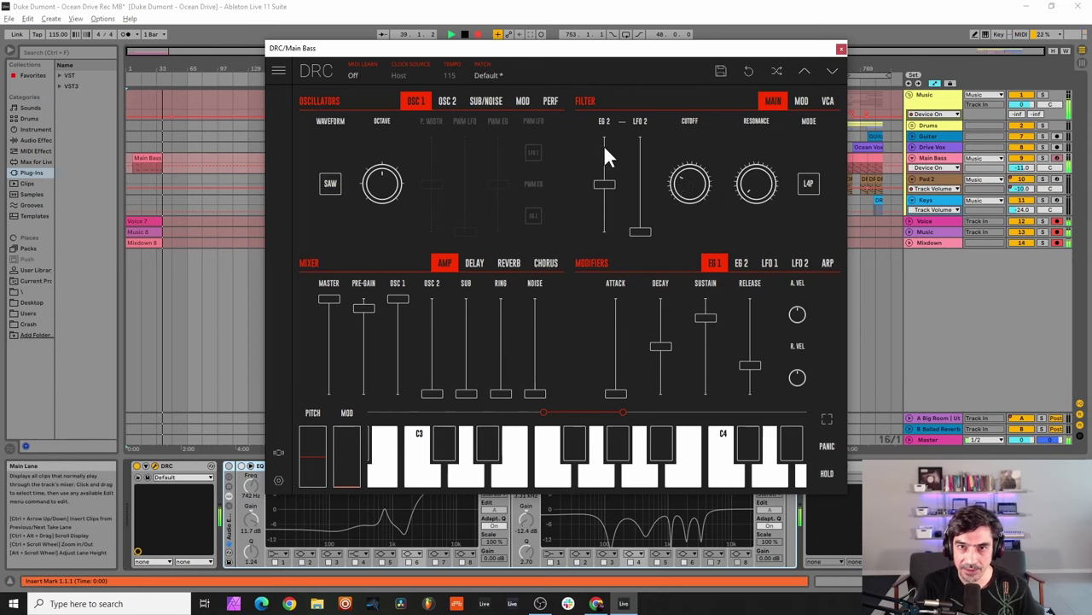
- Increase the EG 2 modulation of the filter slightly and compare the EG 2 and EG 1 envelope settings
left_click_drag(609, 182, 630, 176)
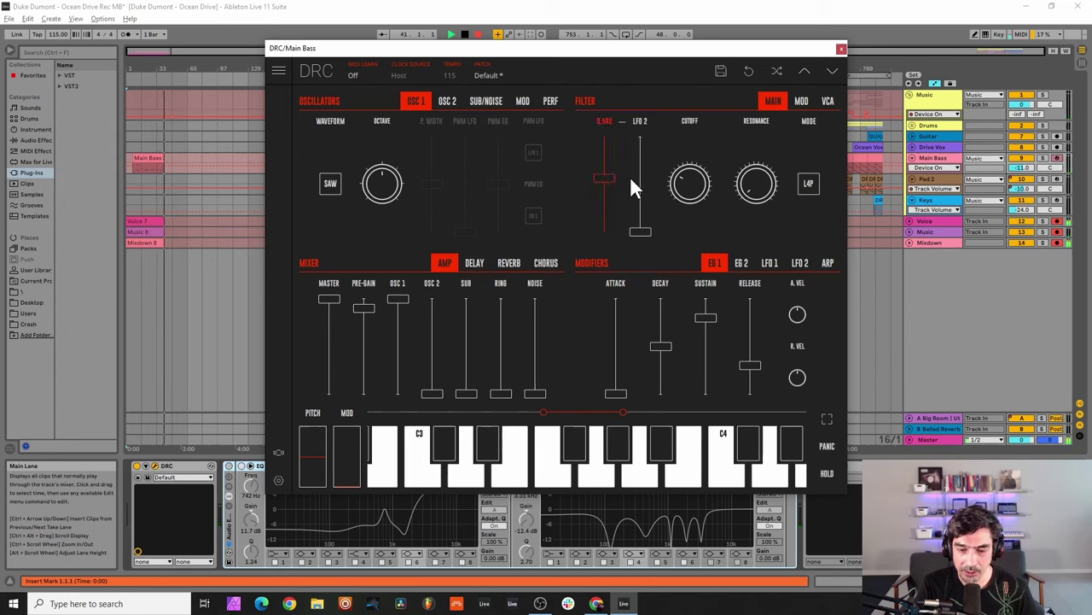
left_click_drag(636, 175, 638, 174)
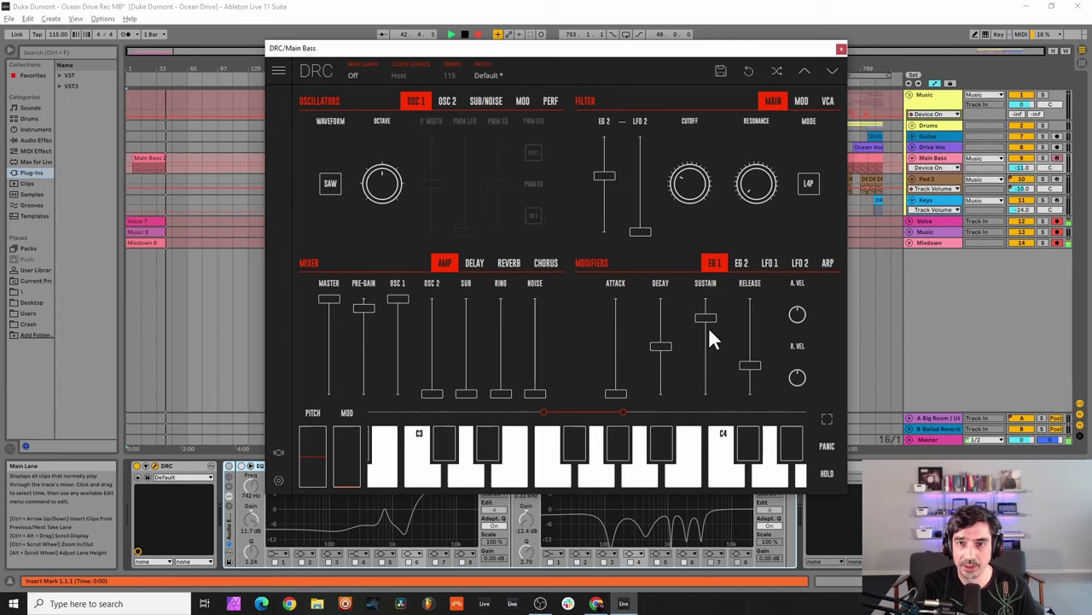
left_click(739, 263)
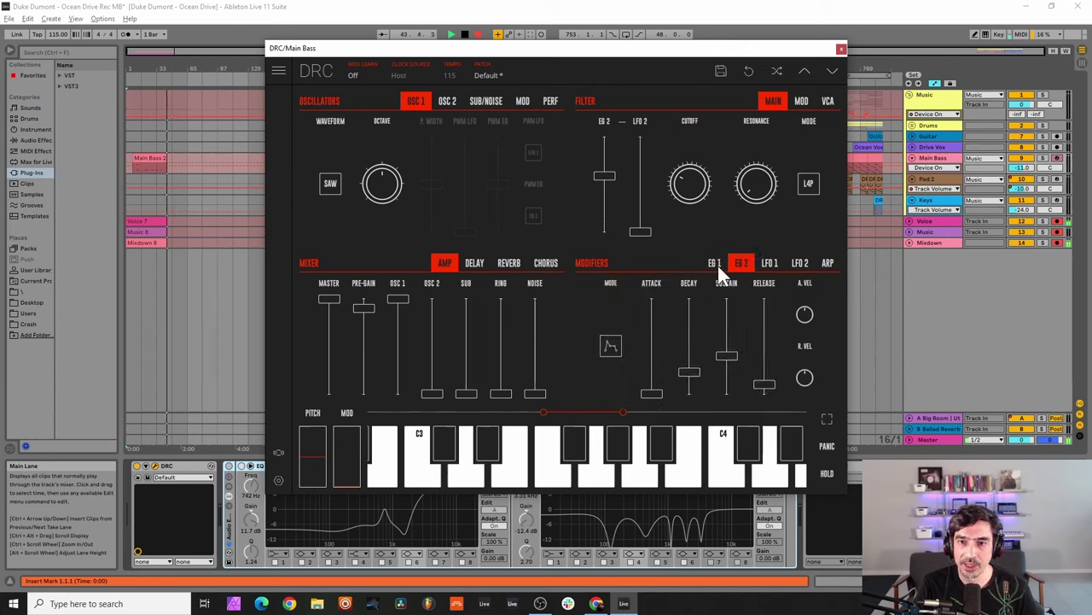
left_click(715, 264)
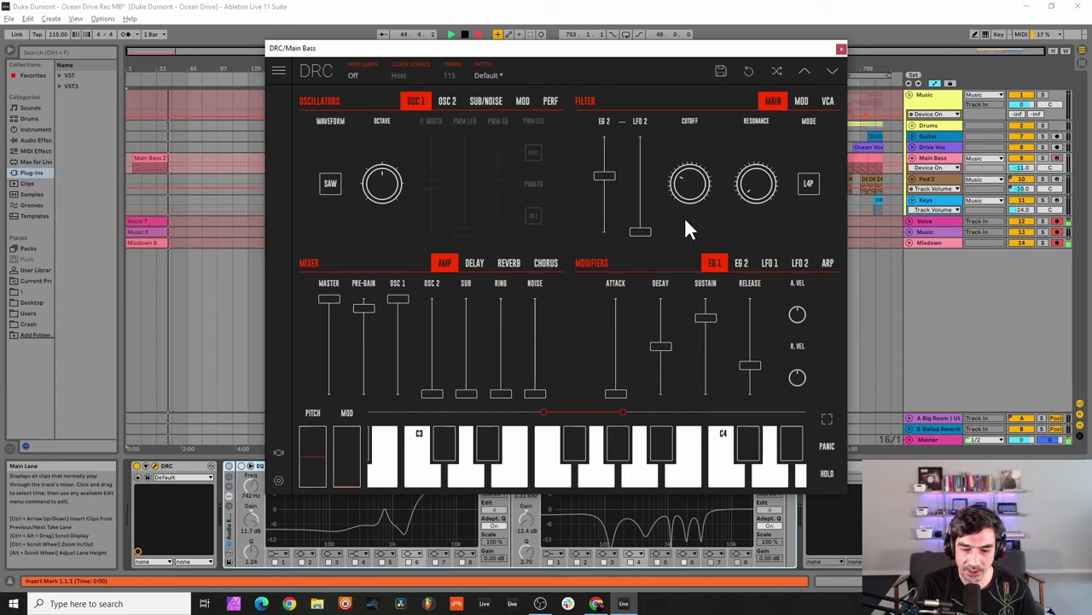
- Add a little filter resonance and switch the filter mode to L2P
left_click_drag(757, 189, 788, 171)
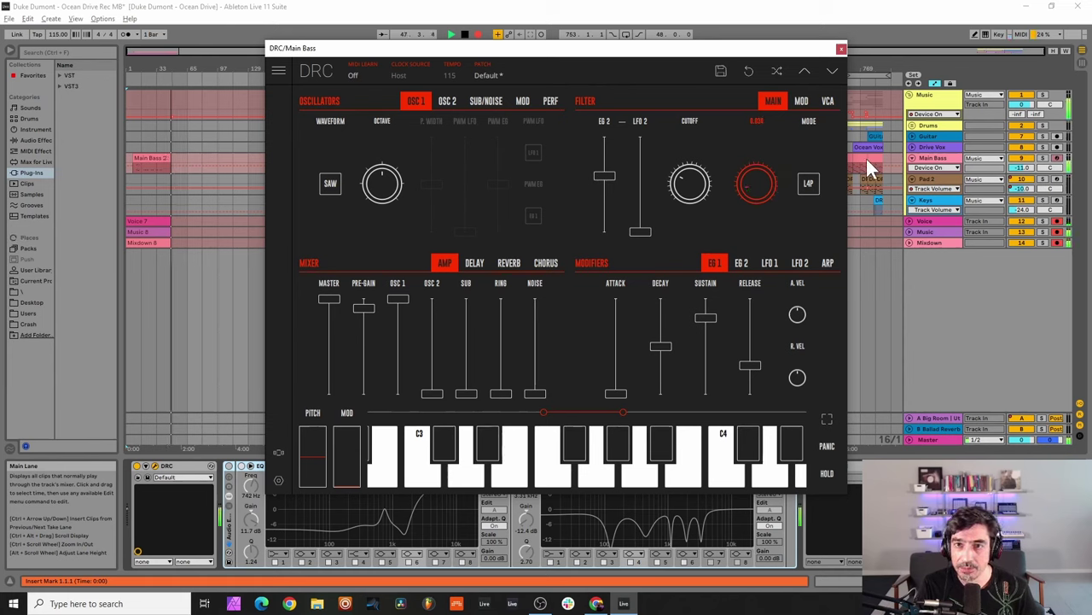
left_click(806, 187)
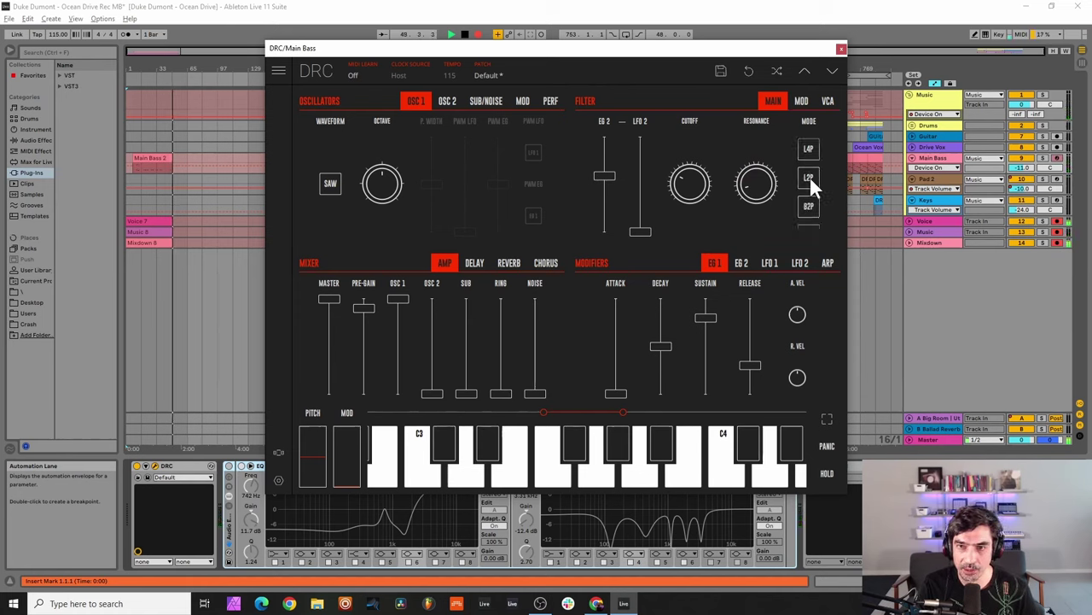
left_click(809, 178)
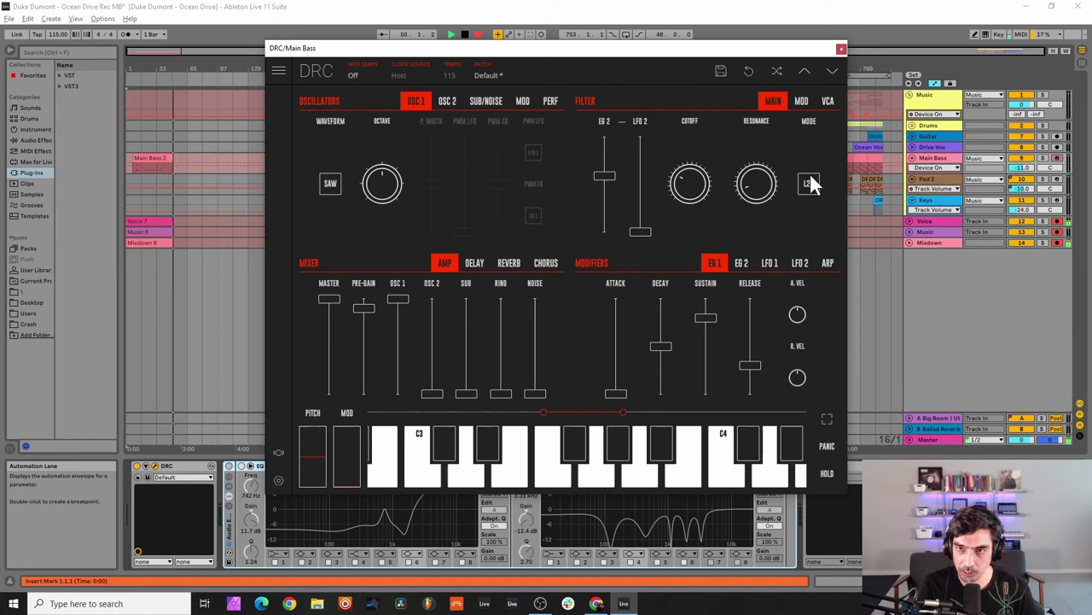
- Raise the filter's keyboard tracking (KBD) to maximum and return to the main filter settings
left_click(795, 103)
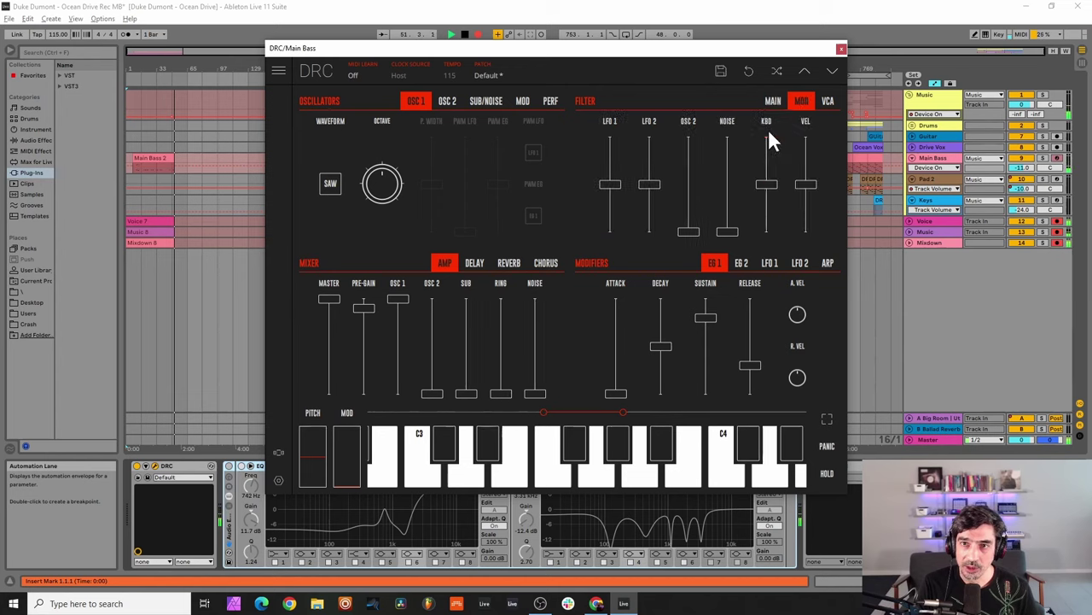
left_click_drag(768, 182, 754, 73)
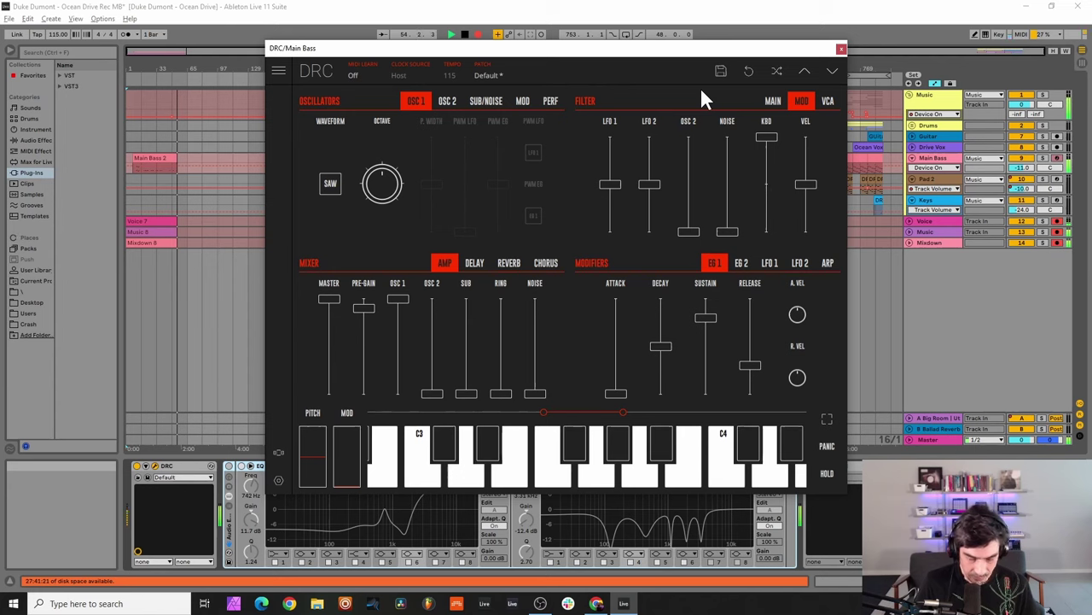
left_click(768, 101)
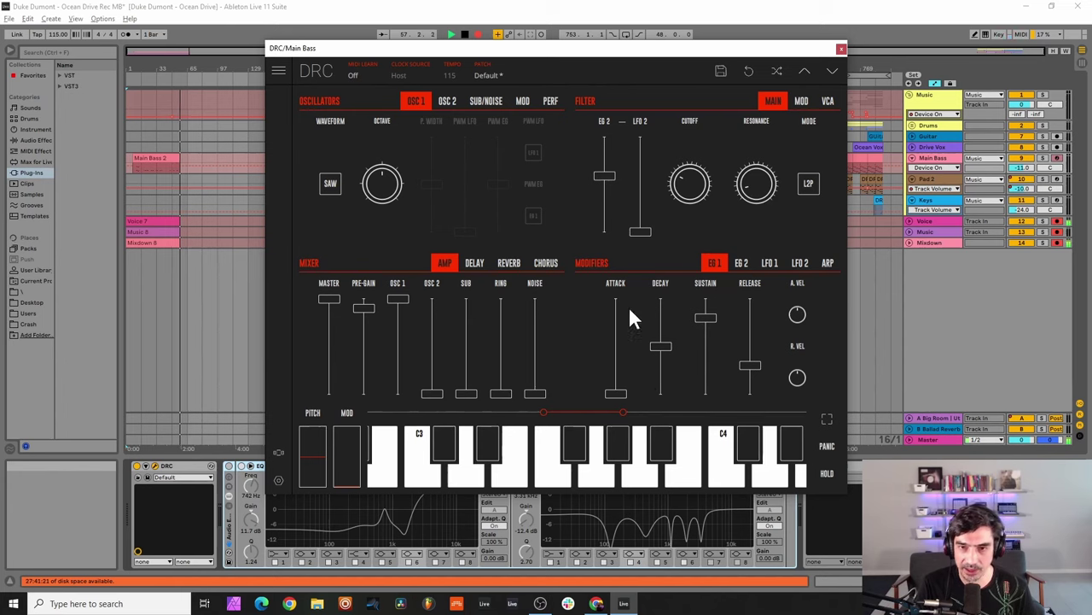
- Set sustain to zero on EG 1 and EG 2, fine-tune their decay and release, and close the DRC synth
left_click_drag(655, 373, 710, 399)
left_click_drag(755, 368, 749, 370)
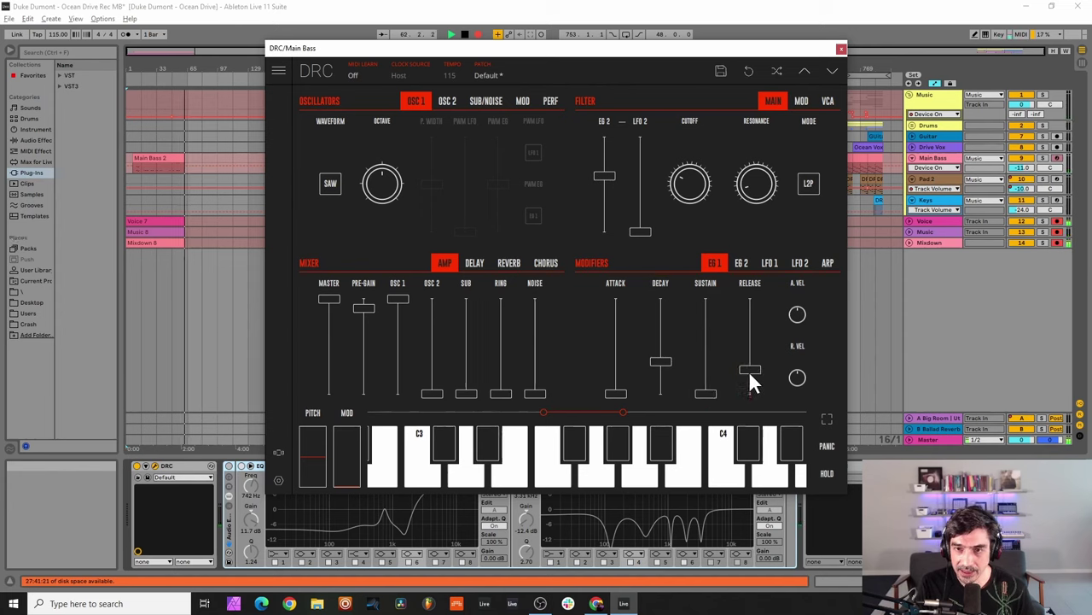
left_click(739, 262)
left_click_drag(727, 375, 768, 384)
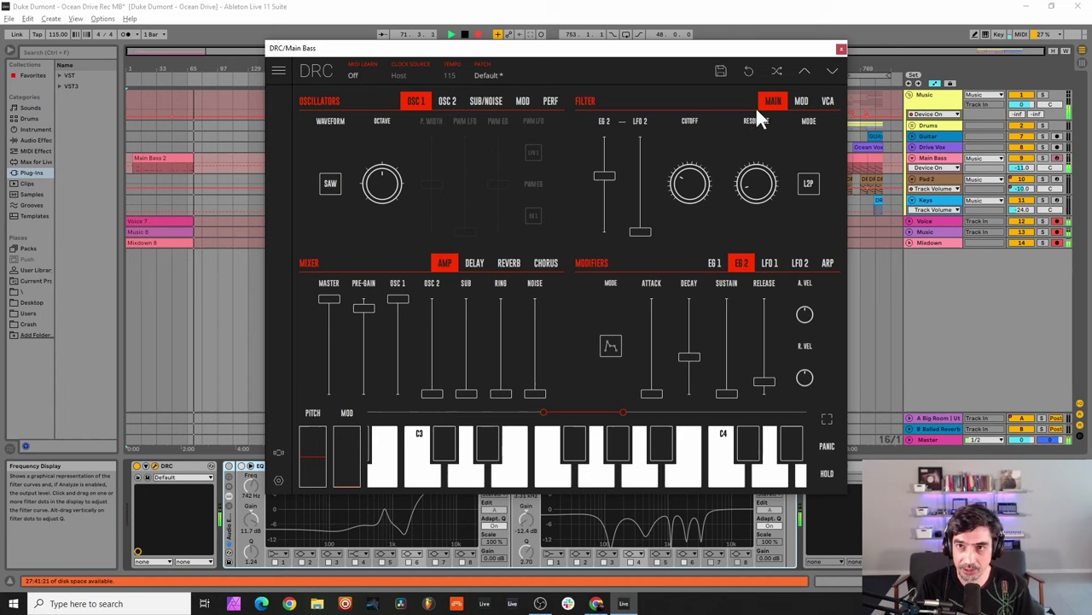
left_click(840, 49)
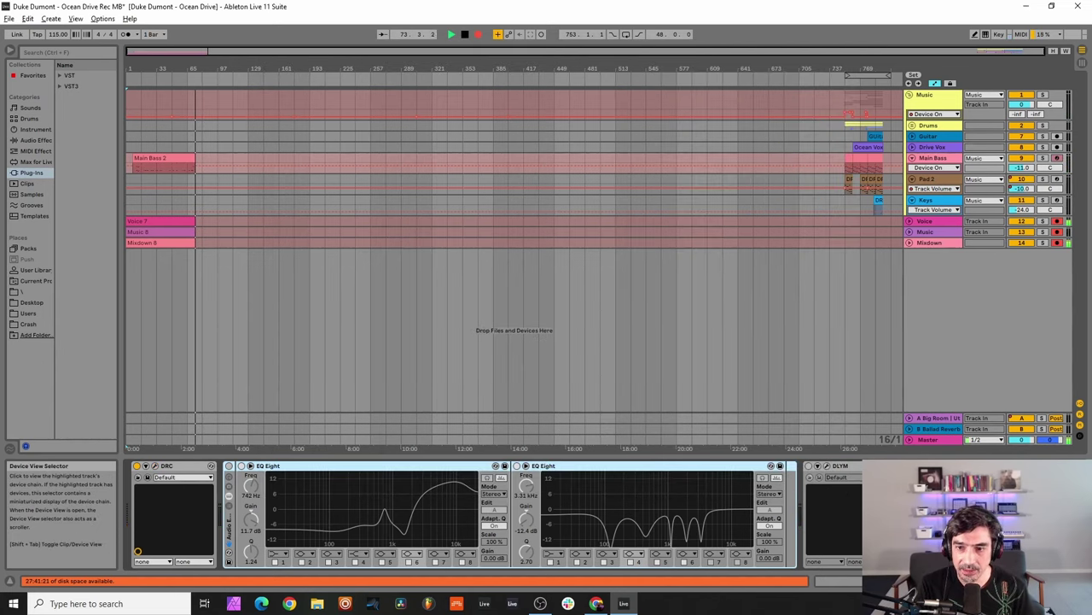
- Turn on the EQ Eight rack and the DLYM effect on the bass, and review the DLYM settings
left_click(228, 467)
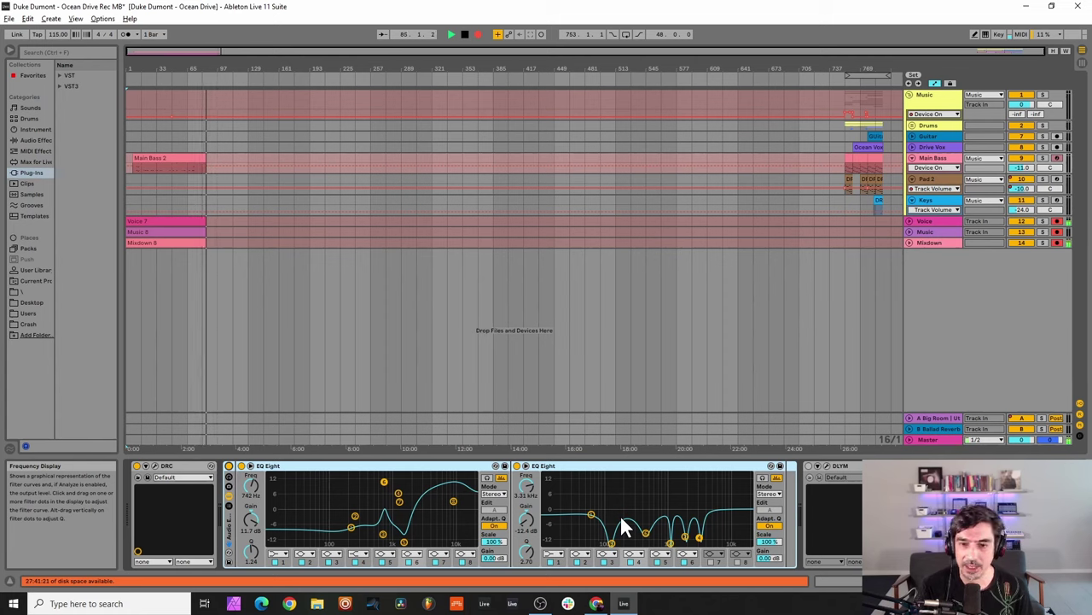
left_click(808, 466)
left_click(828, 466)
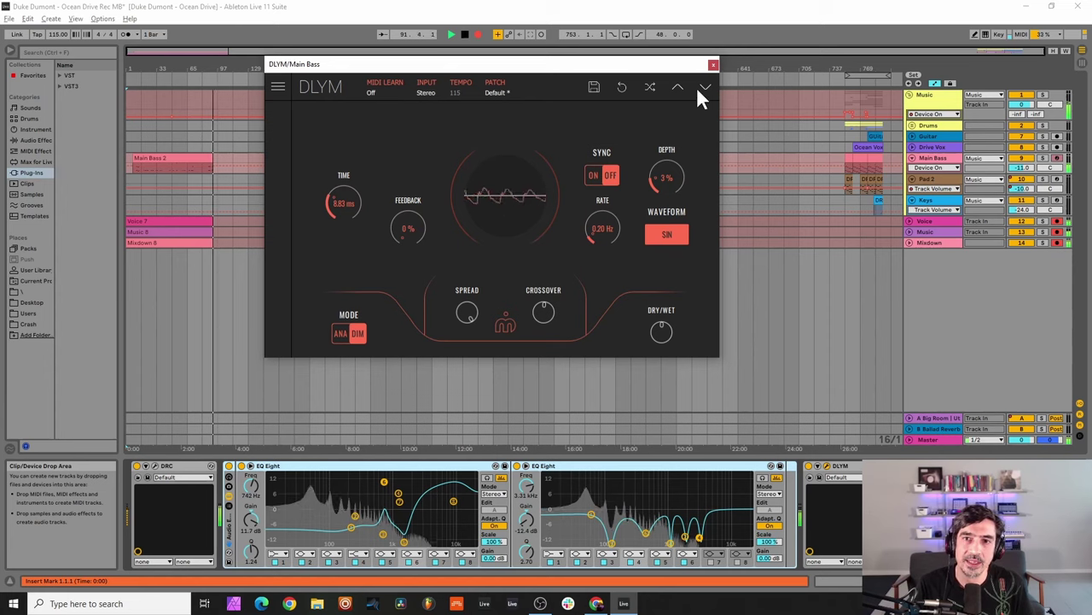
left_click(713, 67)
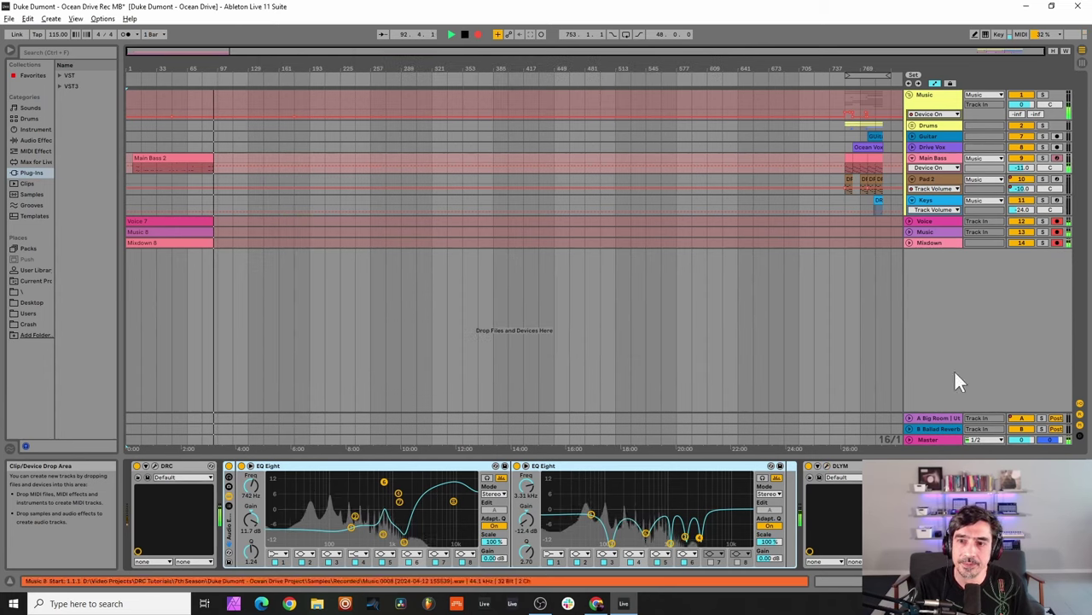
- Turn on the Snare Room reverb and the Mono device at the end of the Main Bass chain
scroll(494, 514, "right", 10)
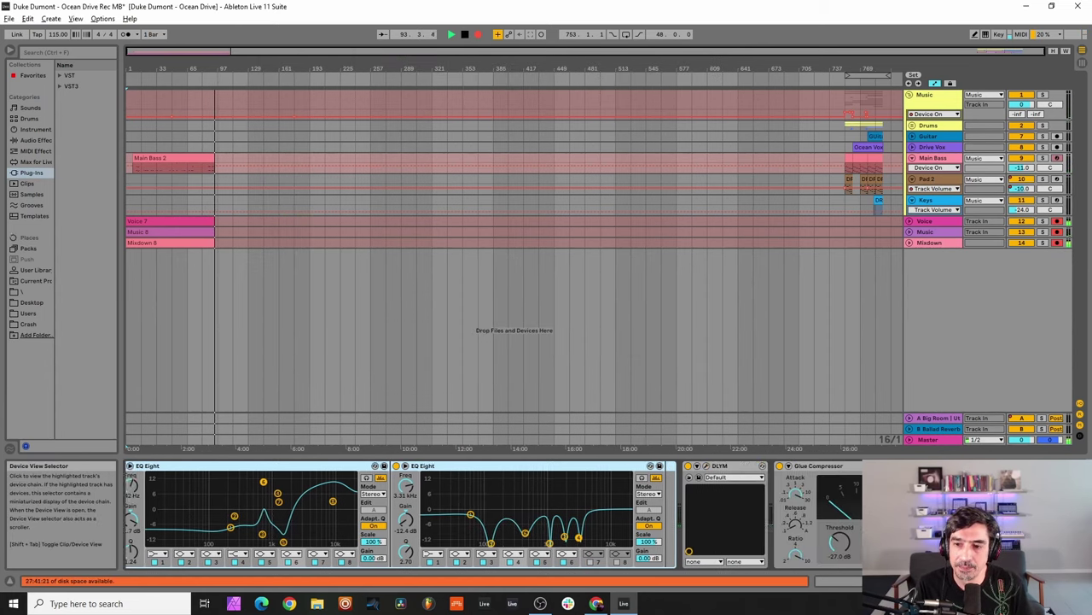
left_click_drag(1004, 581, 1006, 581)
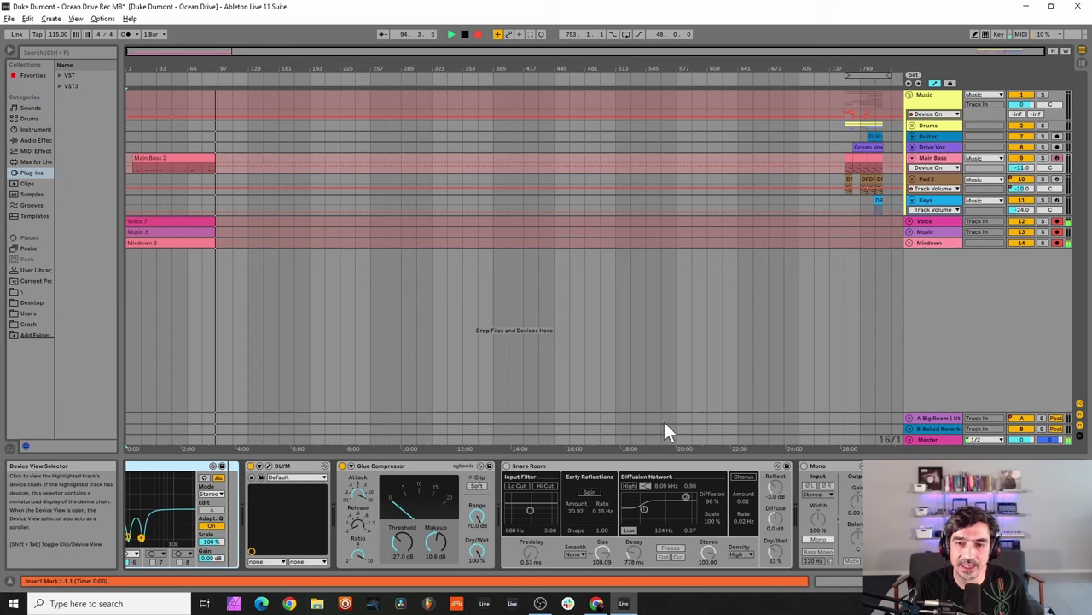
left_click(506, 466)
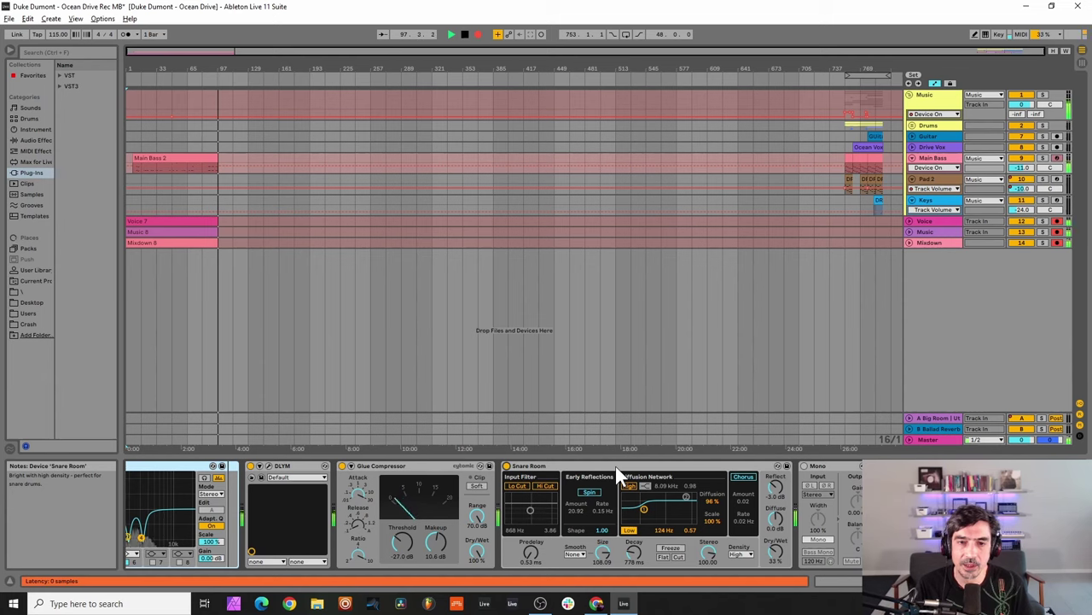
left_click(805, 466)
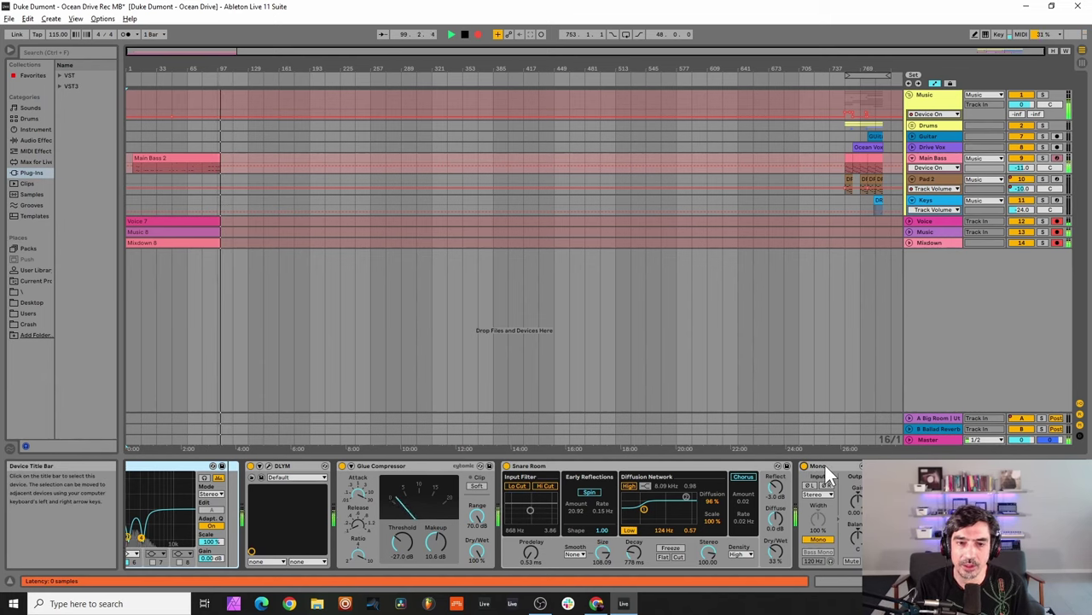
- Select the Pad 2 track and bypass its EQ Eight and DLYM effects
left_click(950, 186)
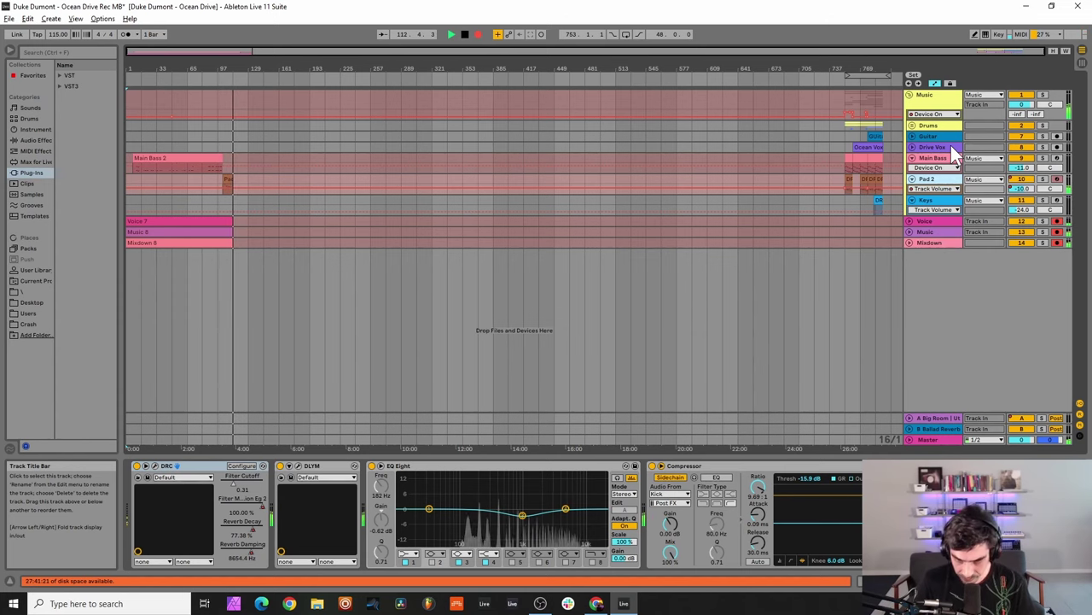
left_click(372, 466)
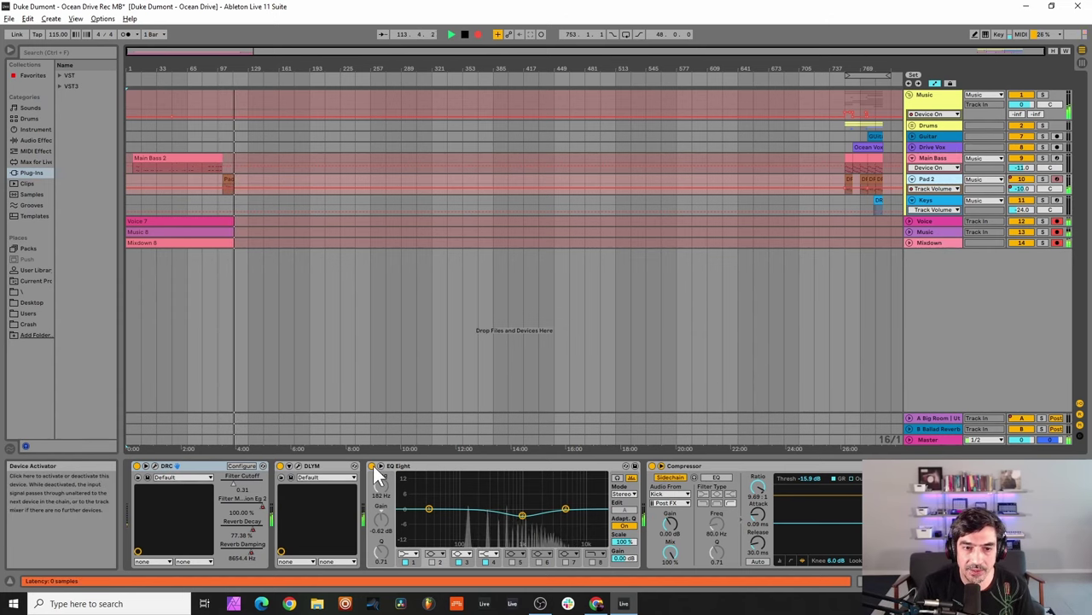
left_click(280, 466)
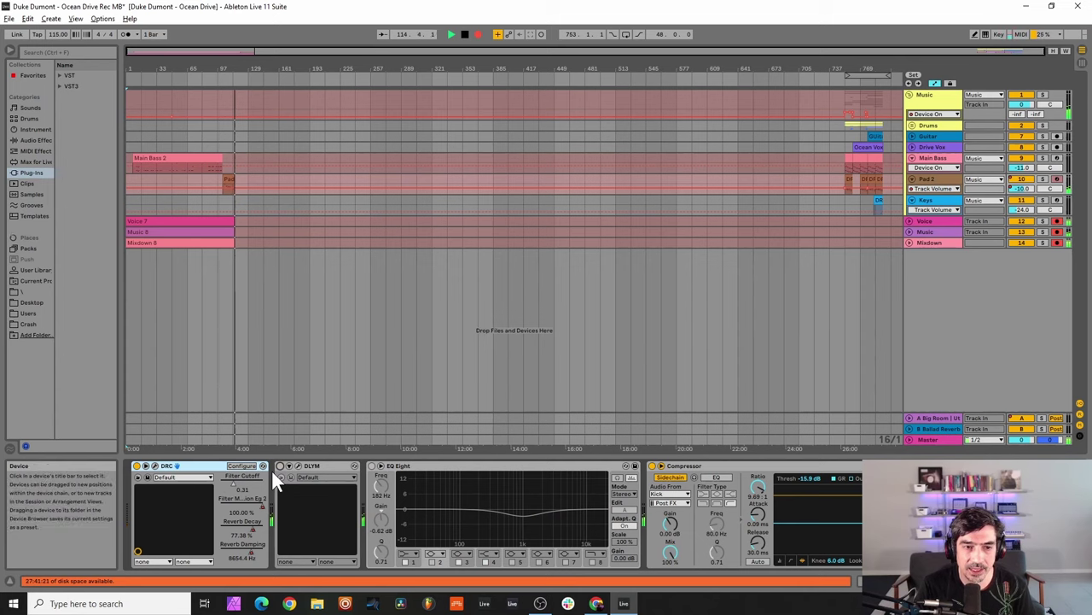
- Open the DRC synth on the Pad 2 track and reset it to the Default patch
left_click(157, 468)
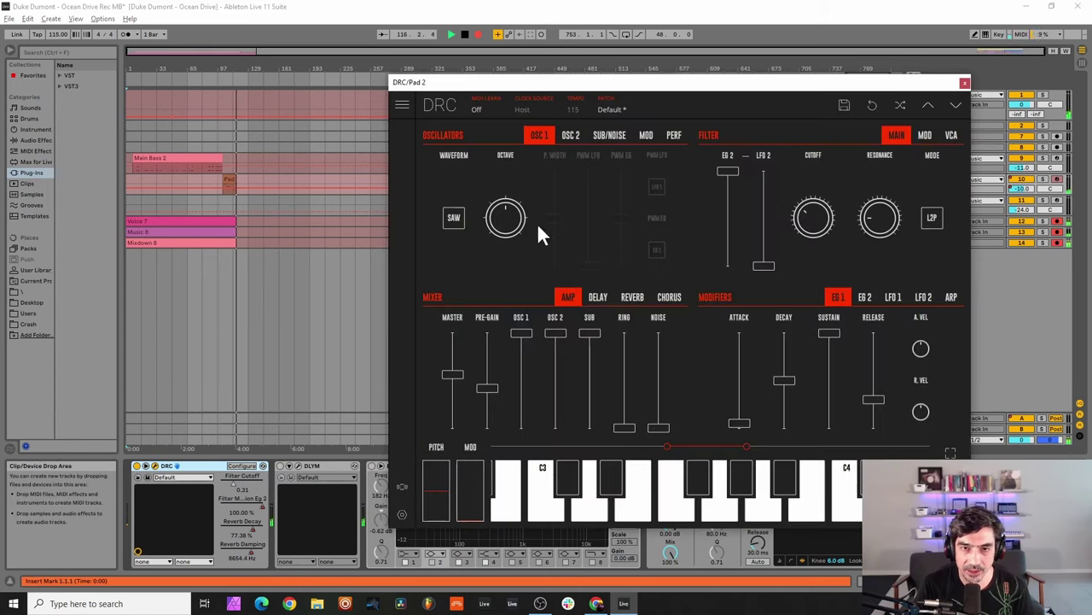
left_click(636, 109)
left_click(621, 109)
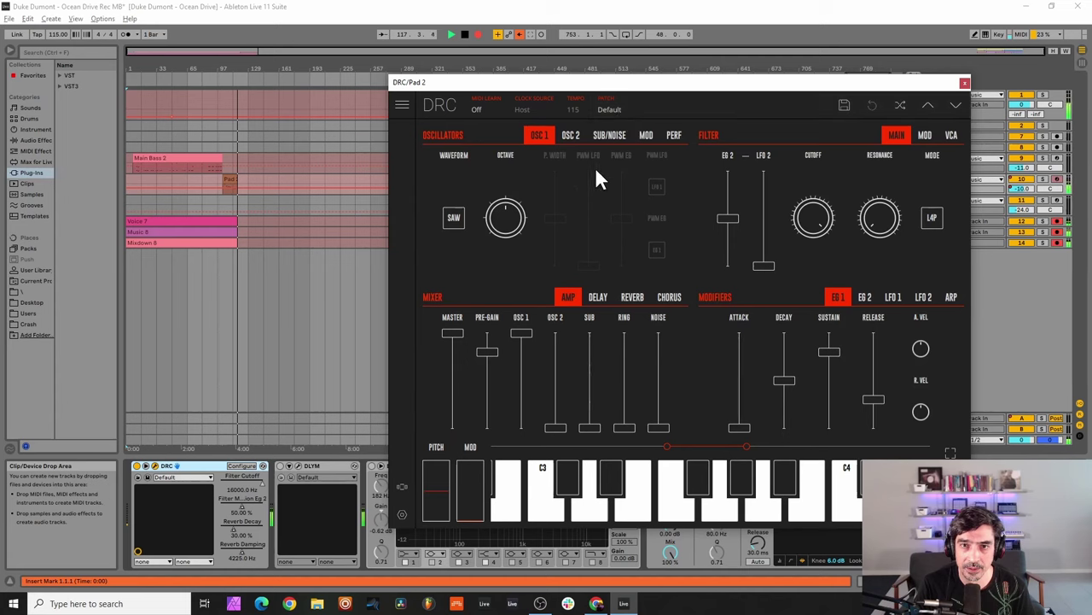
left_click_drag(611, 82, 501, 66)
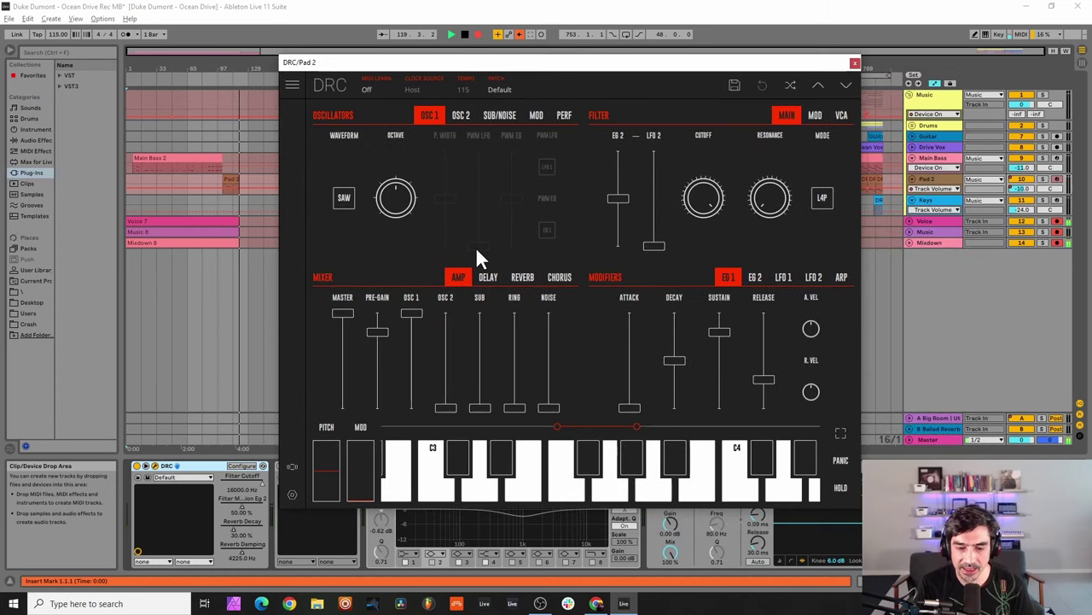
- Lower the DRC mixer's pre-gain and master to around the middle and raise OSC 2 to full level
left_click_drag(384, 337, 391, 372)
left_click_drag(342, 314, 360, 352)
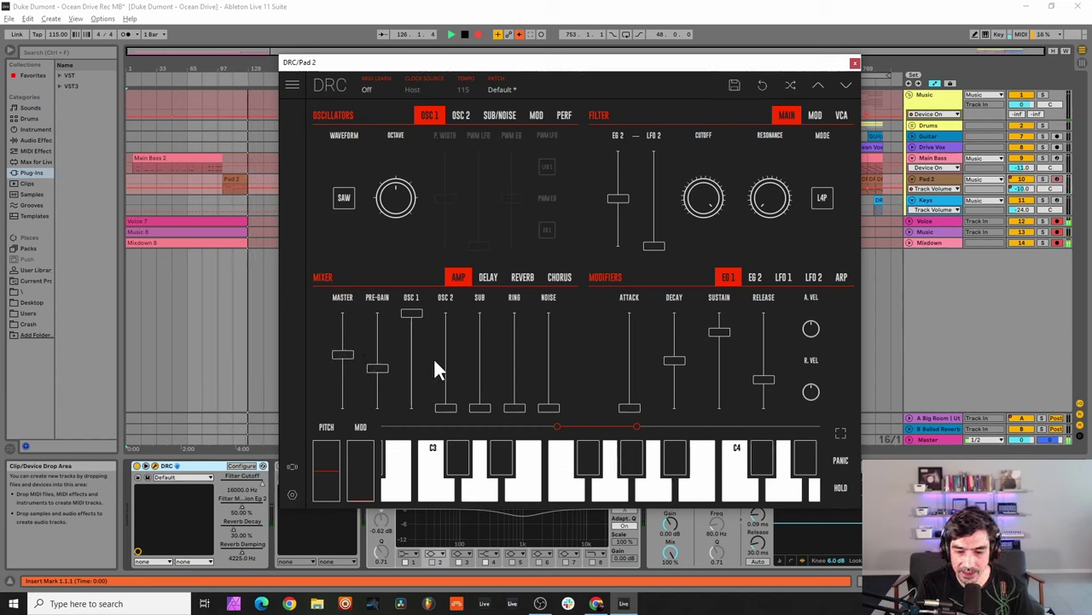
left_click_drag(438, 365, 459, 120)
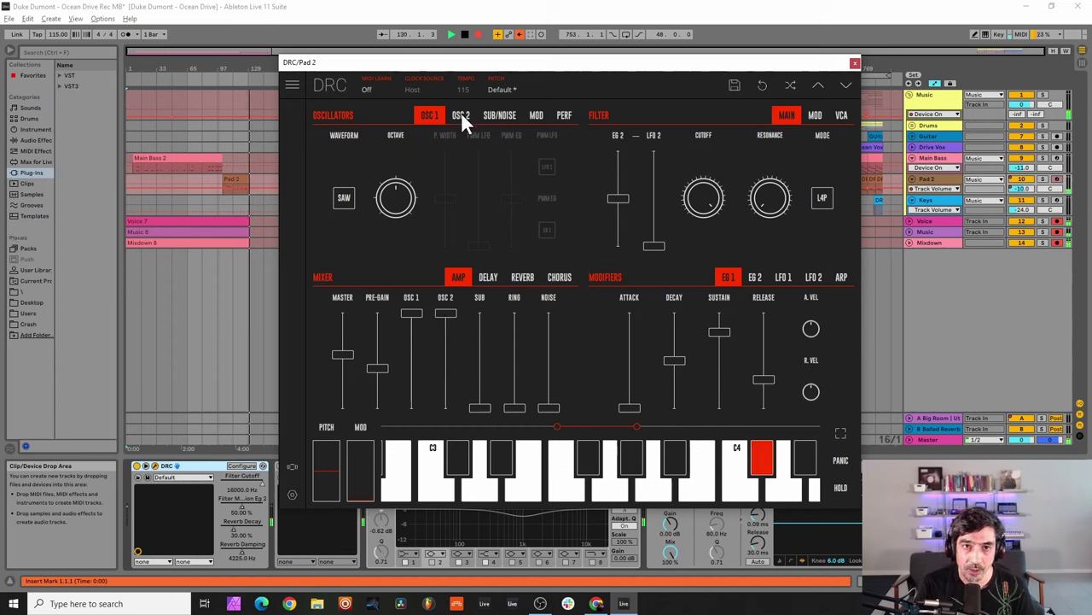
- Detune OSC 2 slightly with its fine tuning, and bring in the sub oscillator at full level with a saw waveform
left_click(461, 115)
left_click_drag(399, 194, 409, 245)
left_click_drag(506, 202, 592, 170)
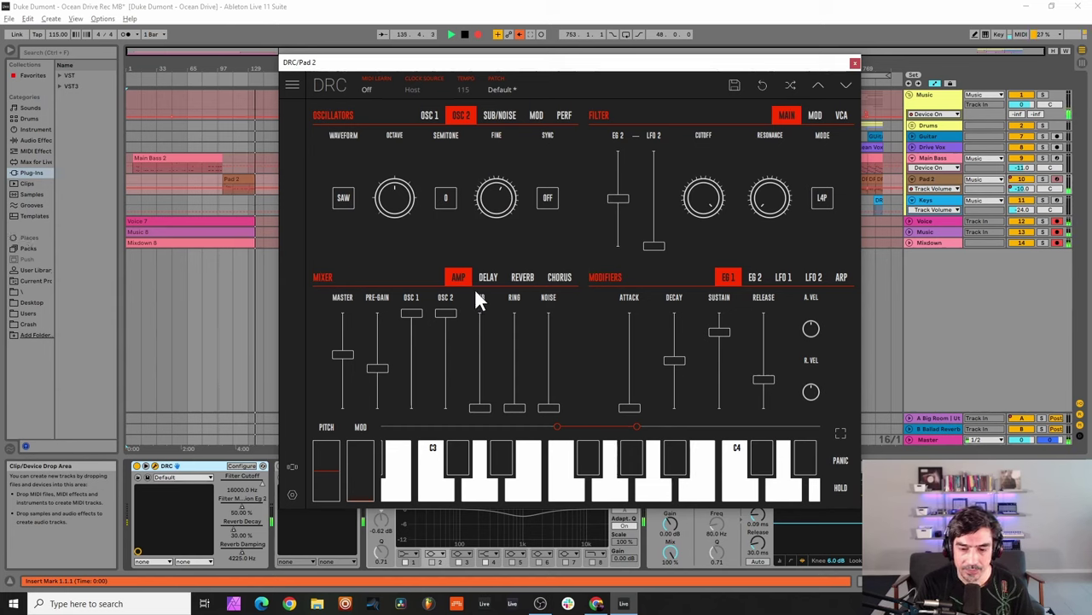
left_click_drag(479, 346, 479, 103)
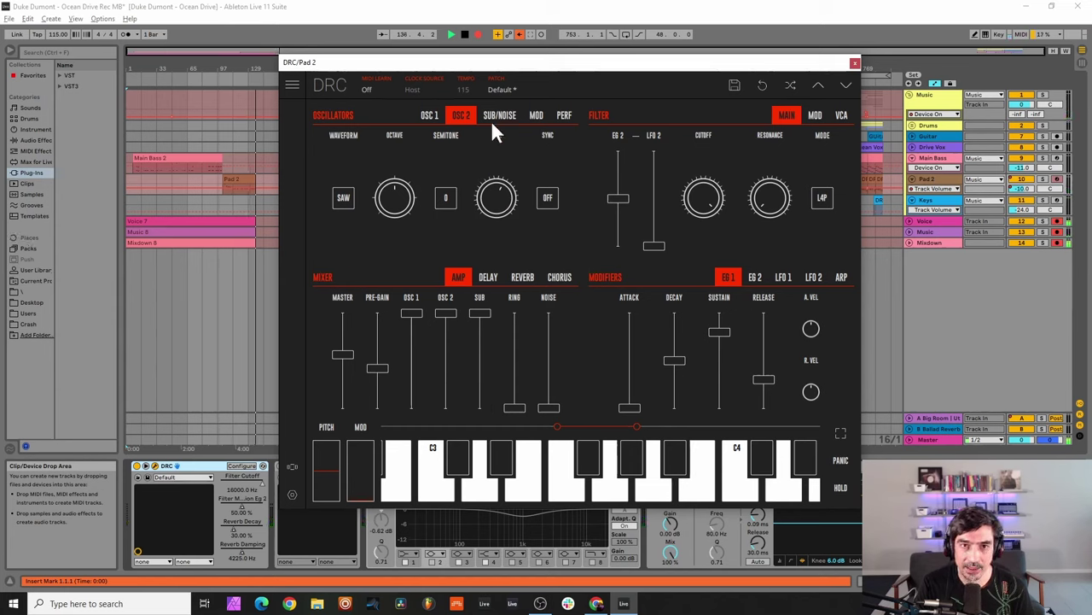
left_click(495, 117)
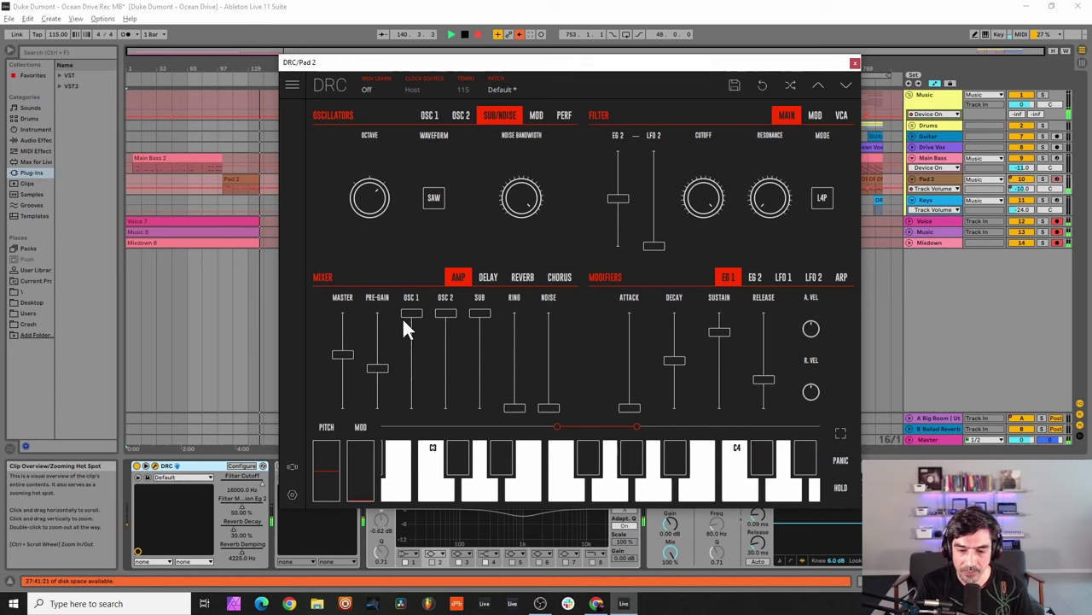
- Set the filter to L2P mode with a 1537.6 Hz cutoff, 60.27 % EG 2 modulation and a slightly raised resonance
left_click_drag(700, 199, 739, 375)
mouse_move(704, 196)
left_mouse_down()
mouse_move(702, 248)
mouse_move(727, 193)
mouse_move(698, 203)
left_mouse_up()
left_click_drag(622, 199, 649, 186)
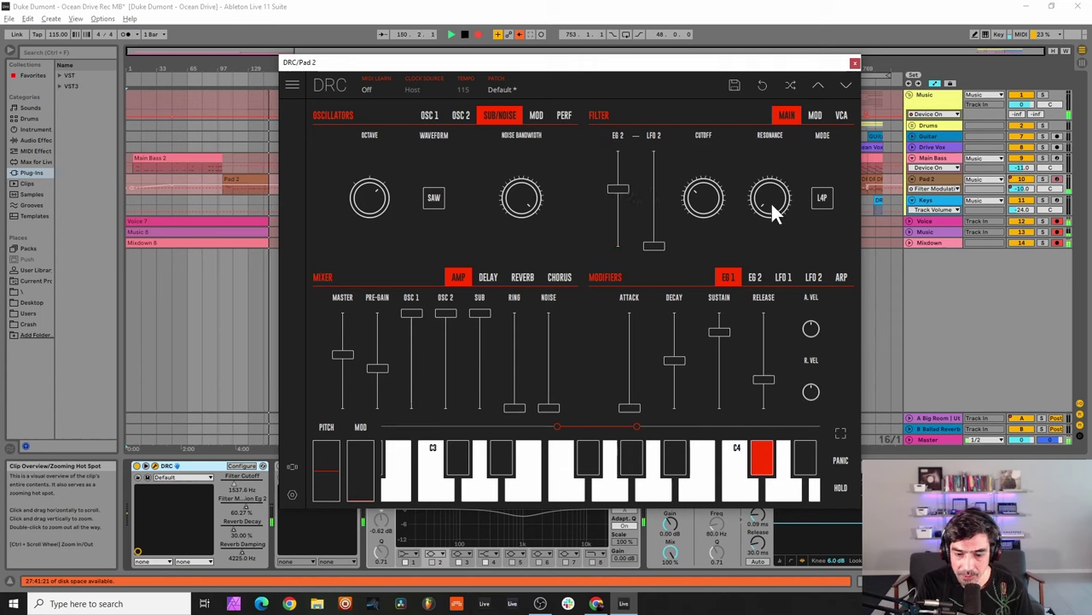
left_click_drag(772, 205, 700, 209)
left_click(826, 196)
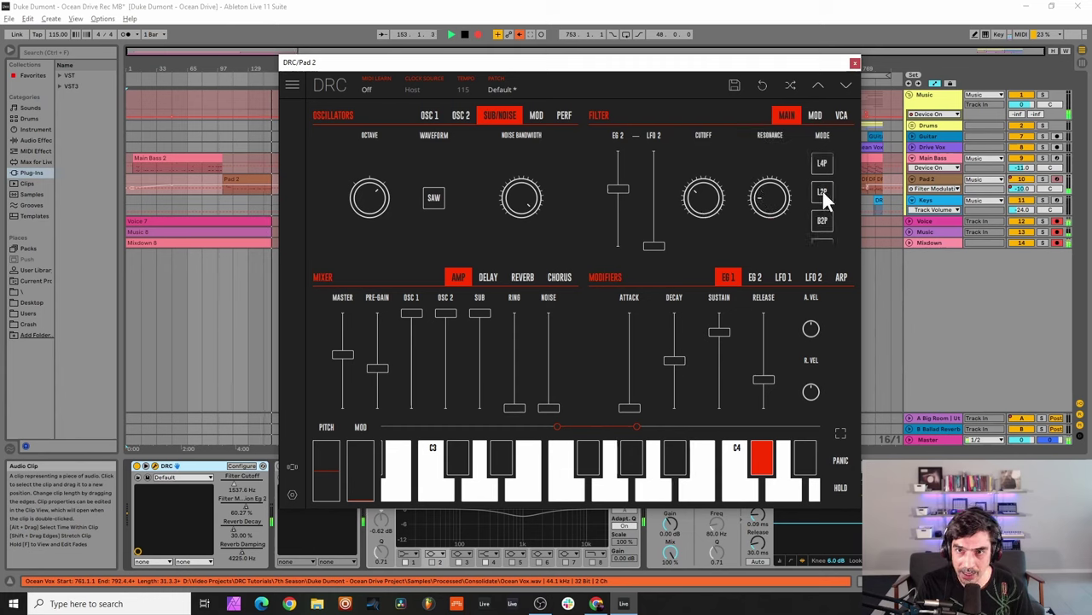
left_click(822, 193)
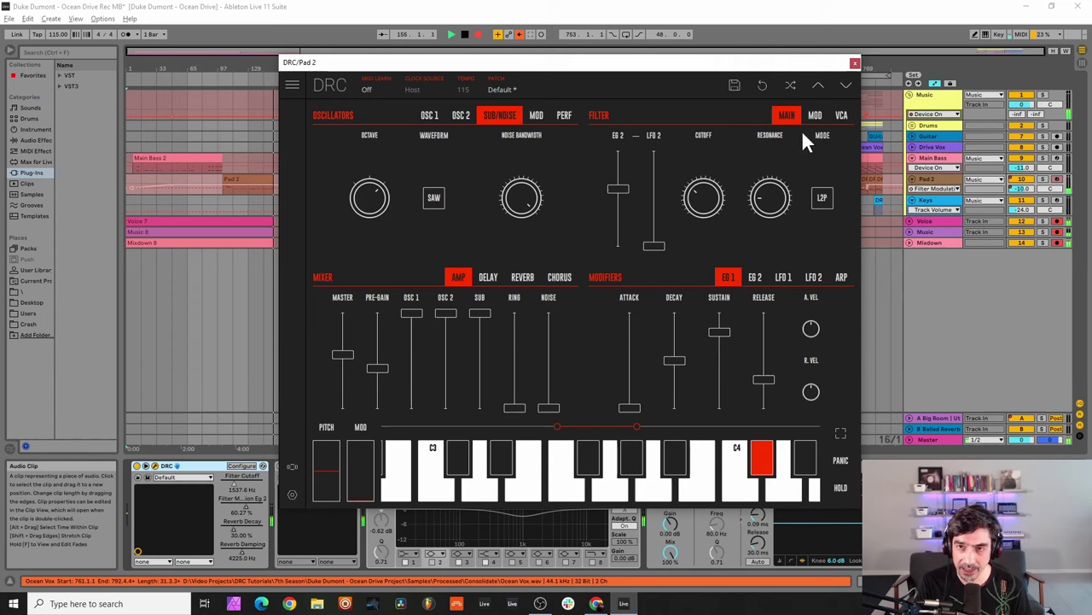
- Raise the keyboard (KBD) amount in the VCA settings to maximum
left_click(816, 111)
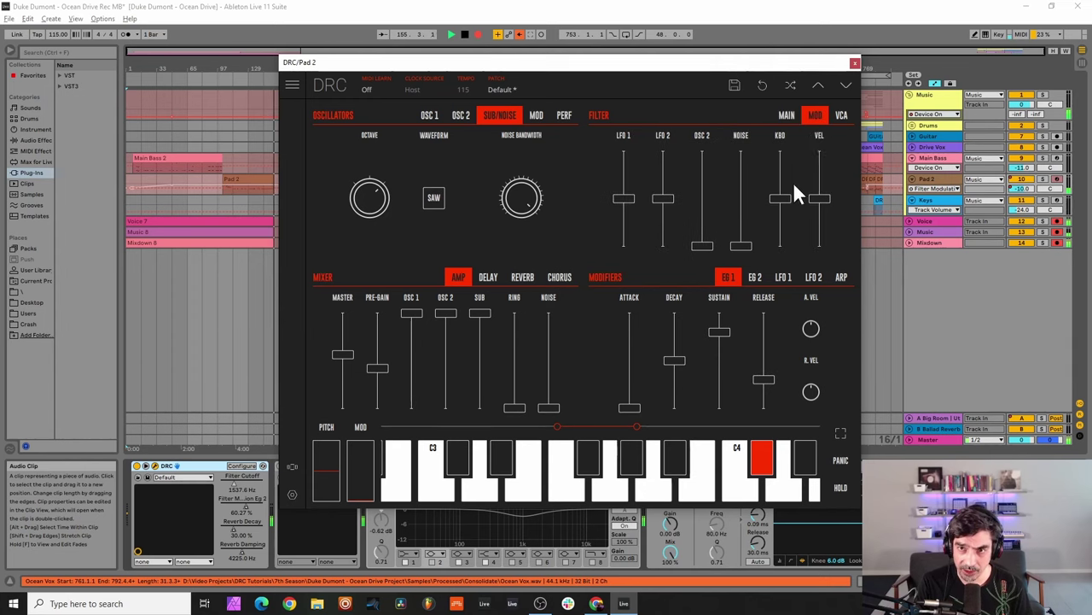
left_click(843, 116)
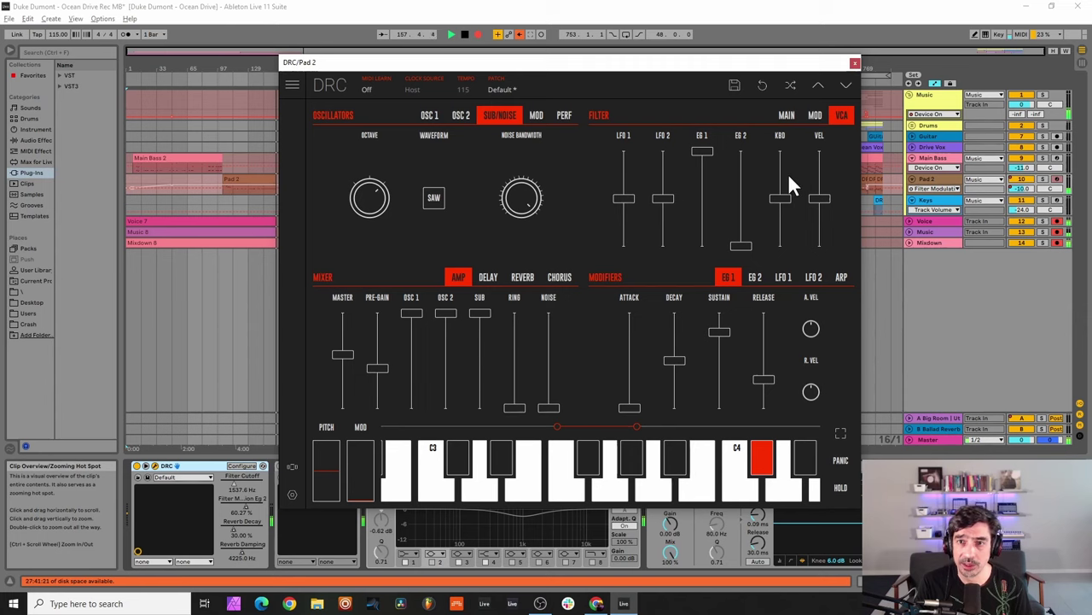
left_click_drag(780, 198, 780, 151)
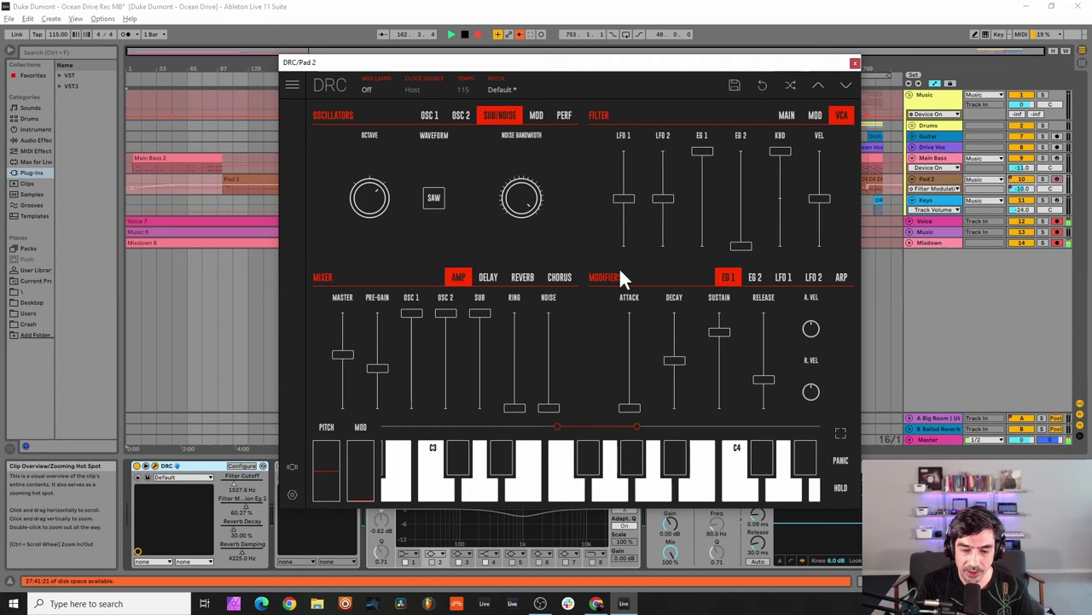
- Give EG 1 a slight attack and full sustain, and increase the decay and sustain of EG 2 to around the middle
left_click_drag(632, 403, 633, 415)
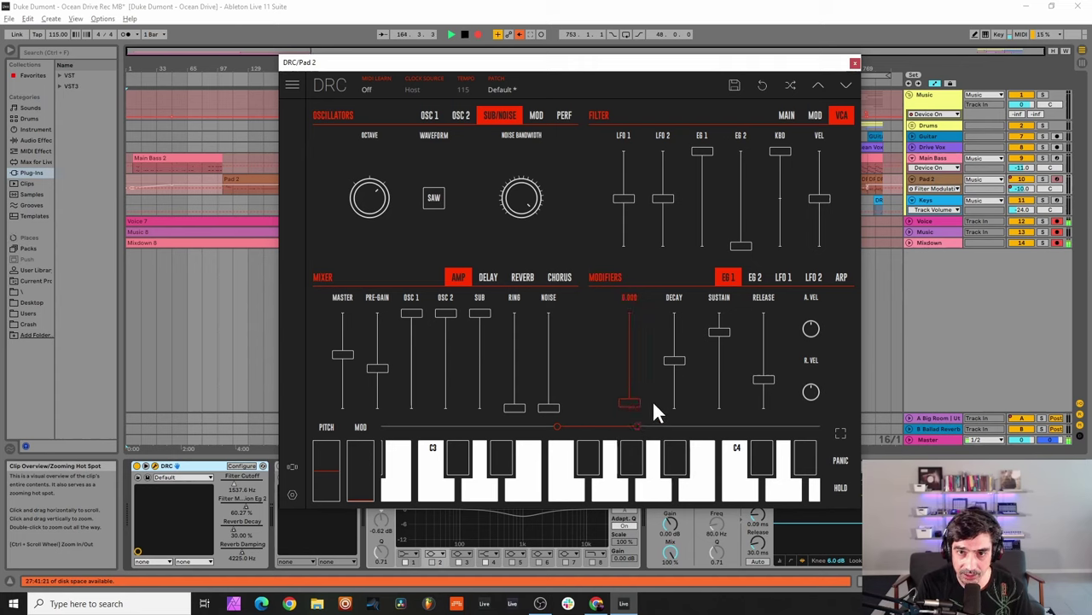
left_click_drag(651, 405, 651, 405)
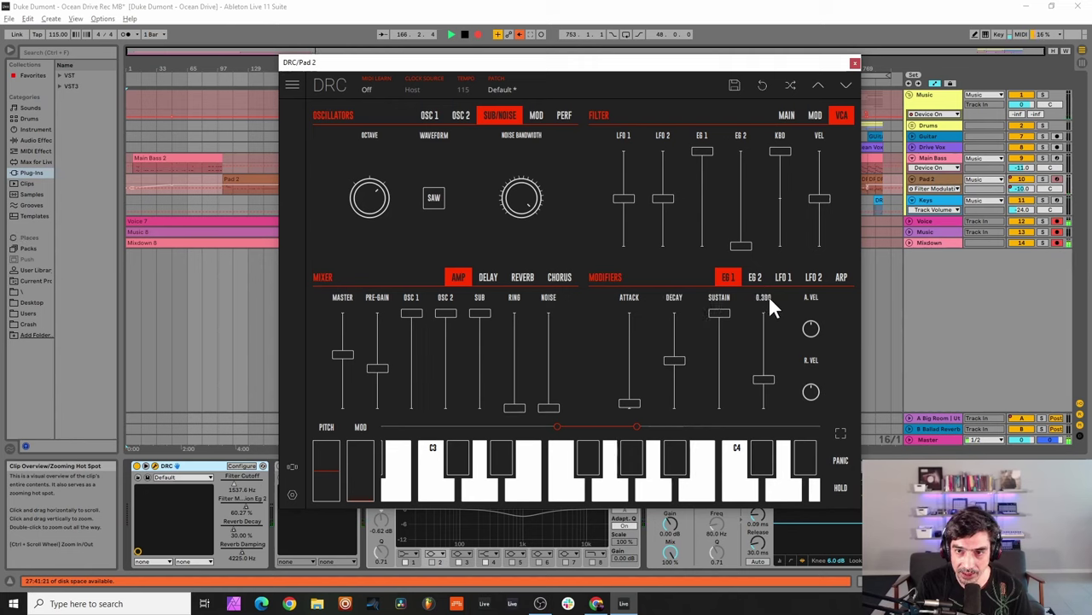
left_click(755, 277)
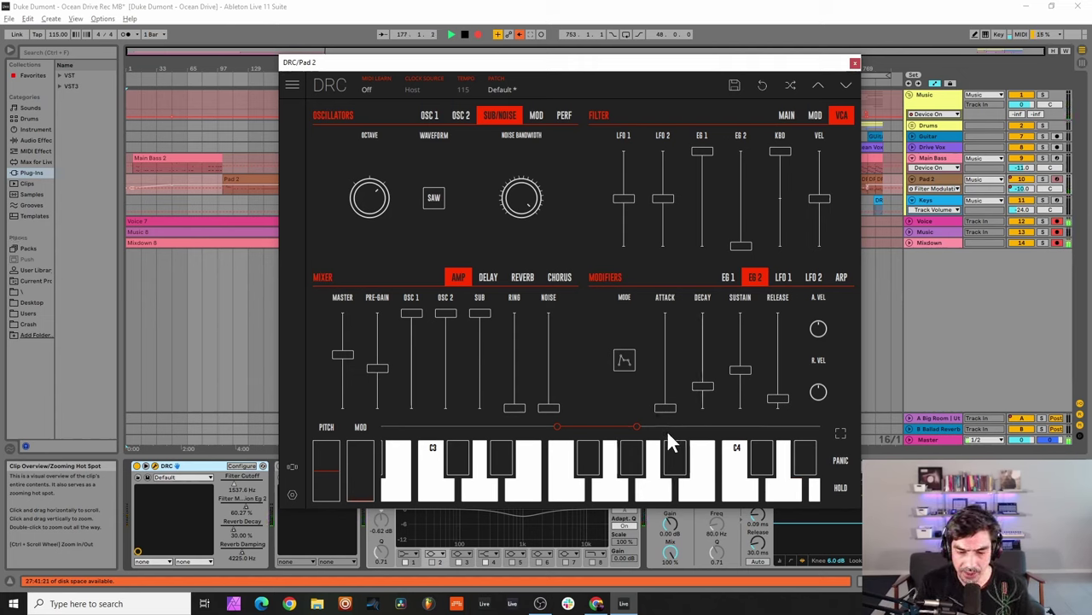
left_click_drag(704, 392, 766, 356)
left_click_drag(759, 354, 758, 355)
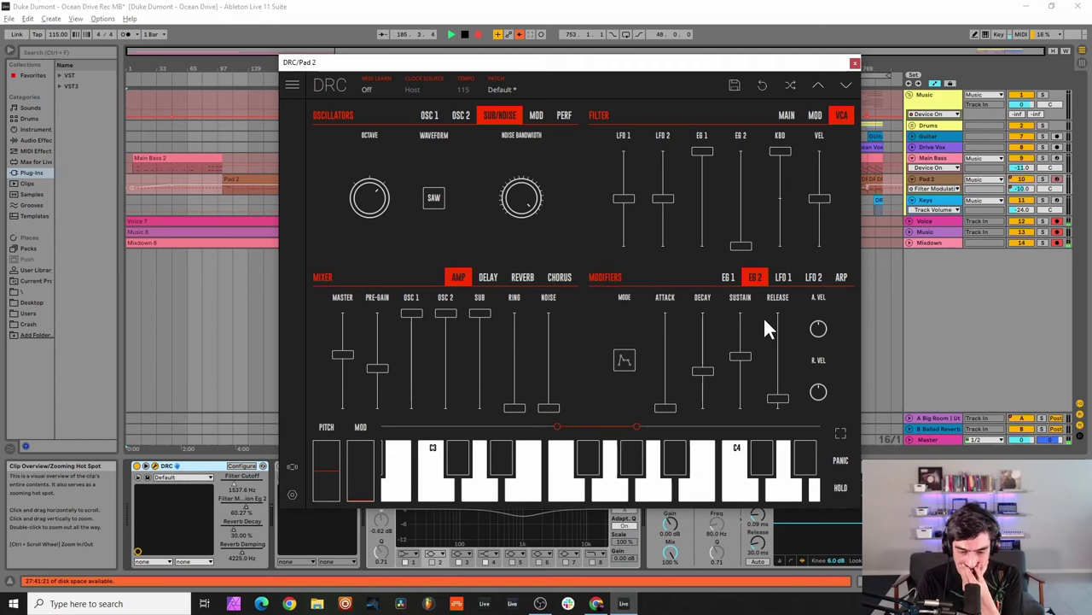
- Raise the reverb amount and set its decay to 62.38 %, damping to 1527.3 Hz and modulation to about 0.31
left_click(522, 277)
left_click(537, 368)
left_click_drag(550, 373, 624, 341)
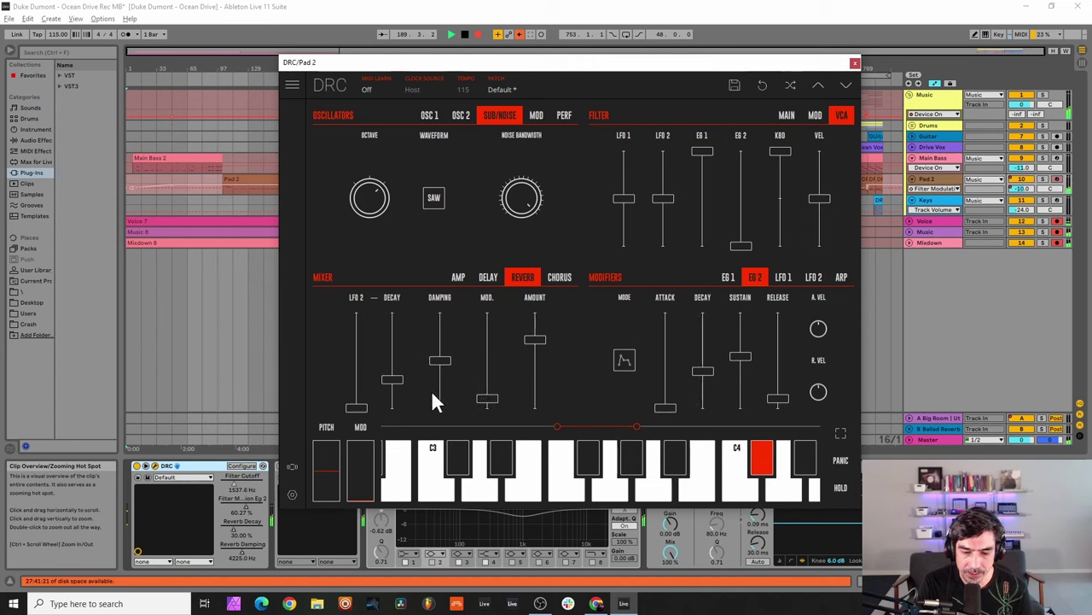
left_click_drag(362, 380, 484, 376)
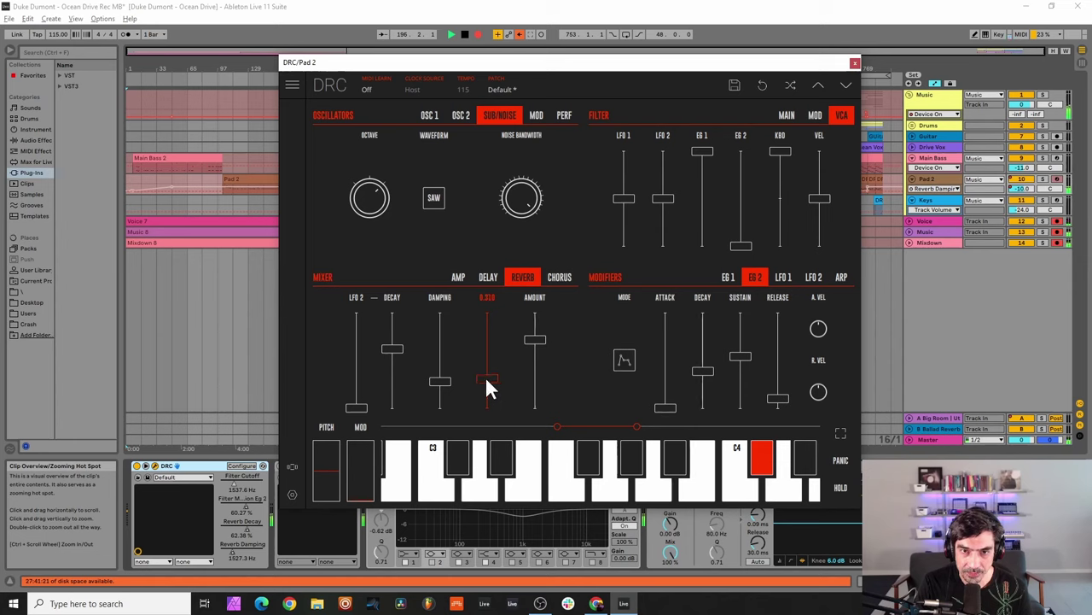
left_click_drag(483, 377, 481, 373)
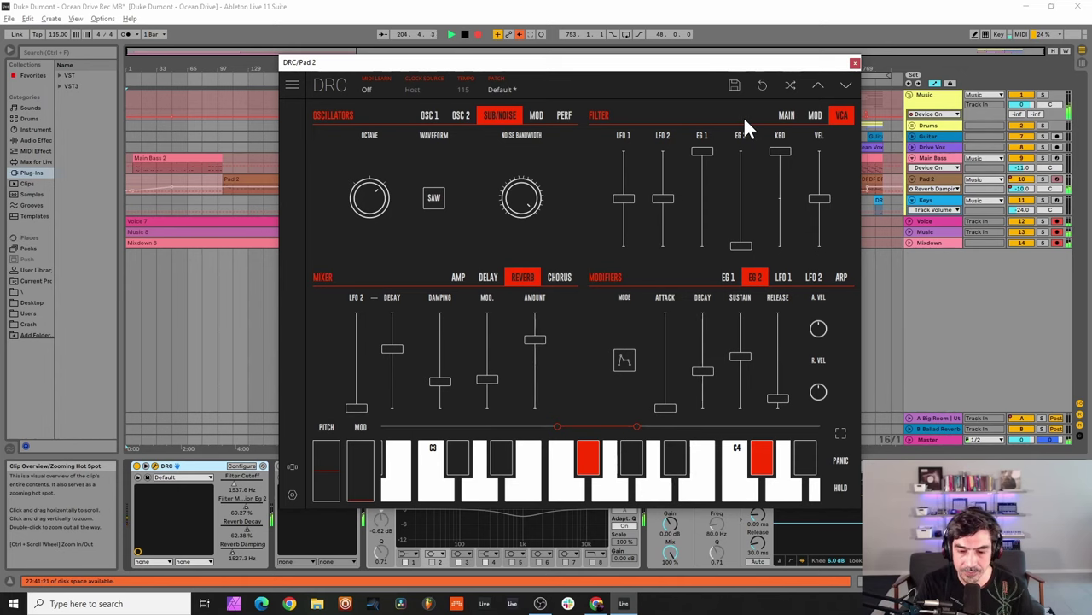
- Close the DRC synth, turn Pad 2's DLYM and EQ Eight back on, and review their settings
left_click(855, 63)
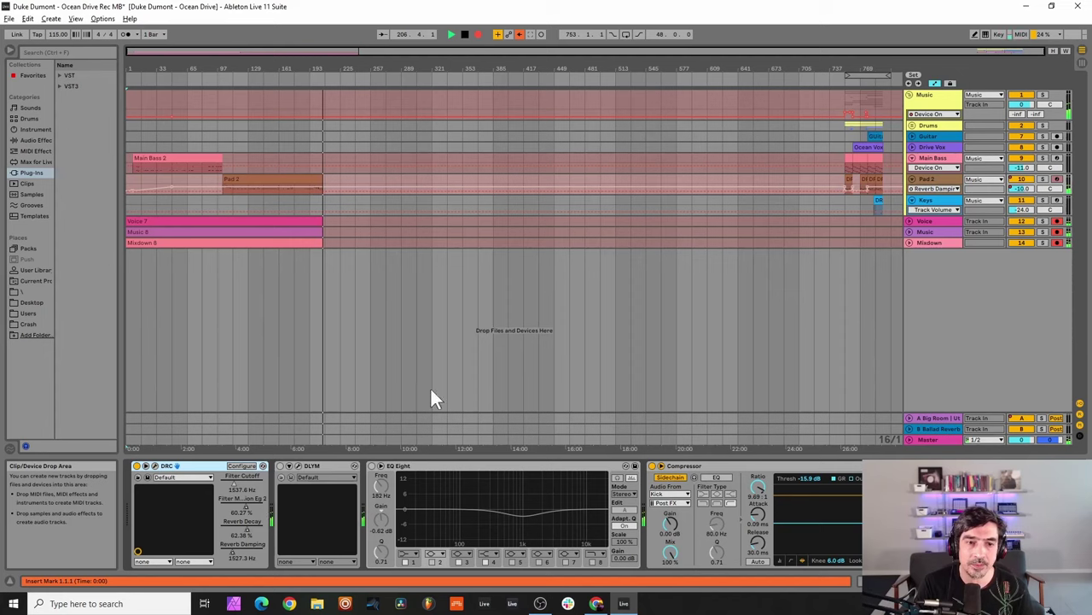
left_click(296, 466)
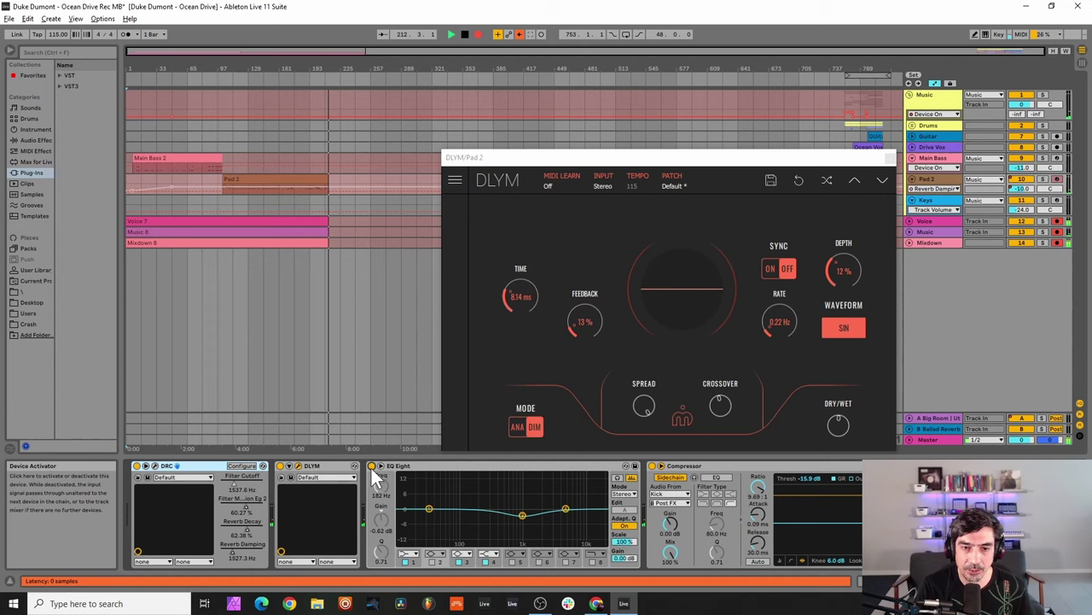
left_click(521, 515)
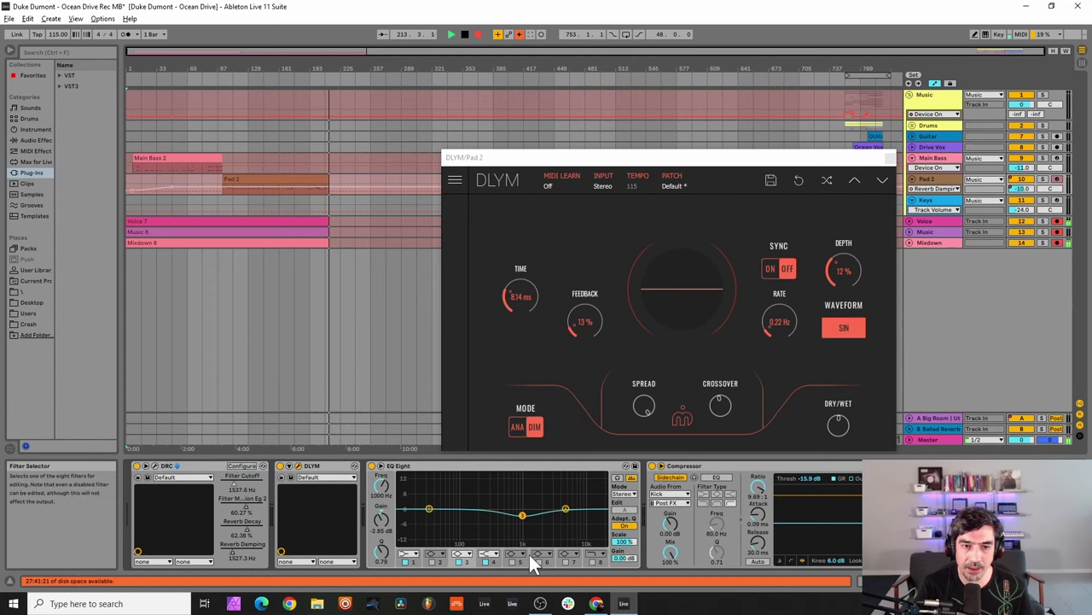
left_click(890, 158)
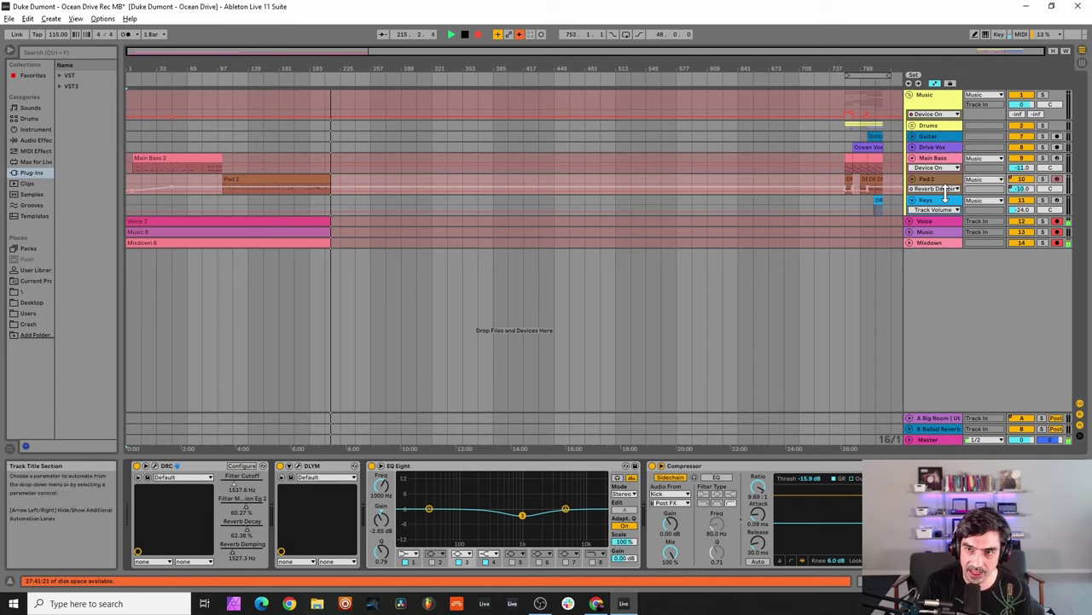
- Bypass the EQ Eight on the Keys track and reset that track's DRC synth to the Default patch
left_click(930, 200)
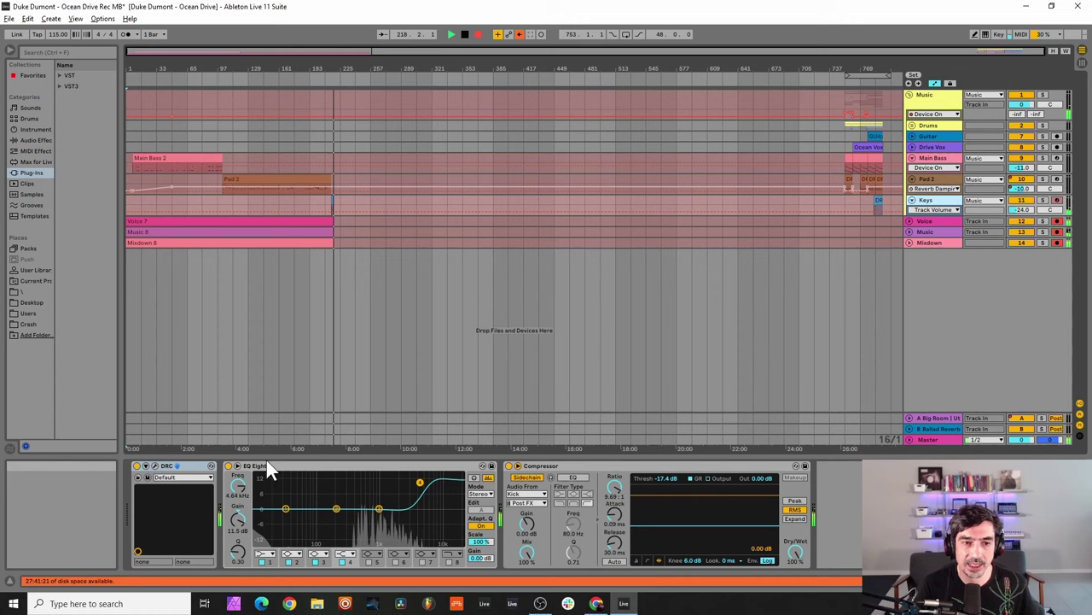
left_click(228, 465)
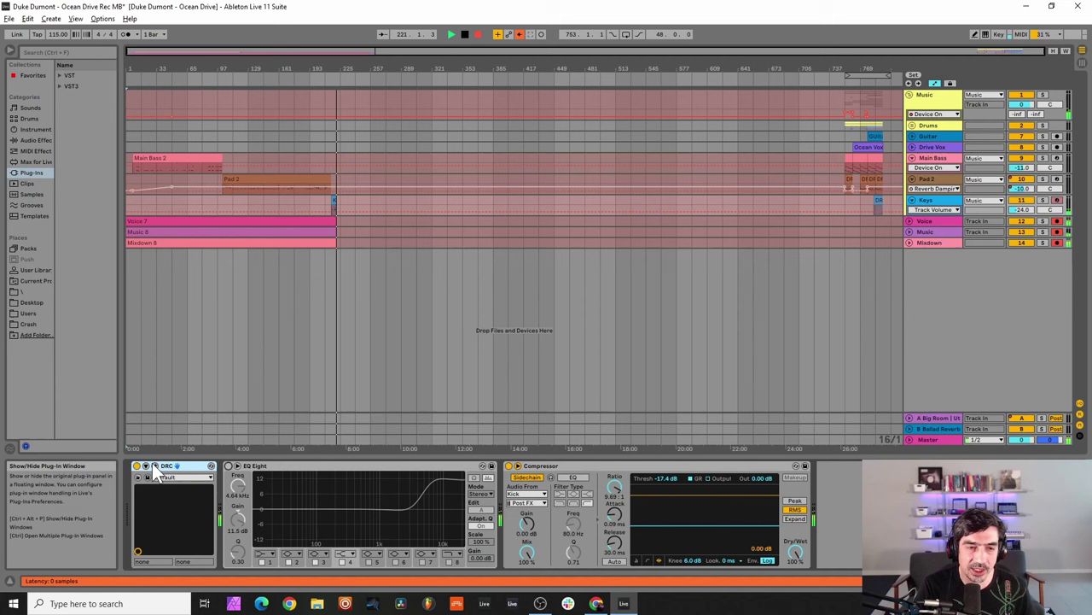
left_click(208, 468)
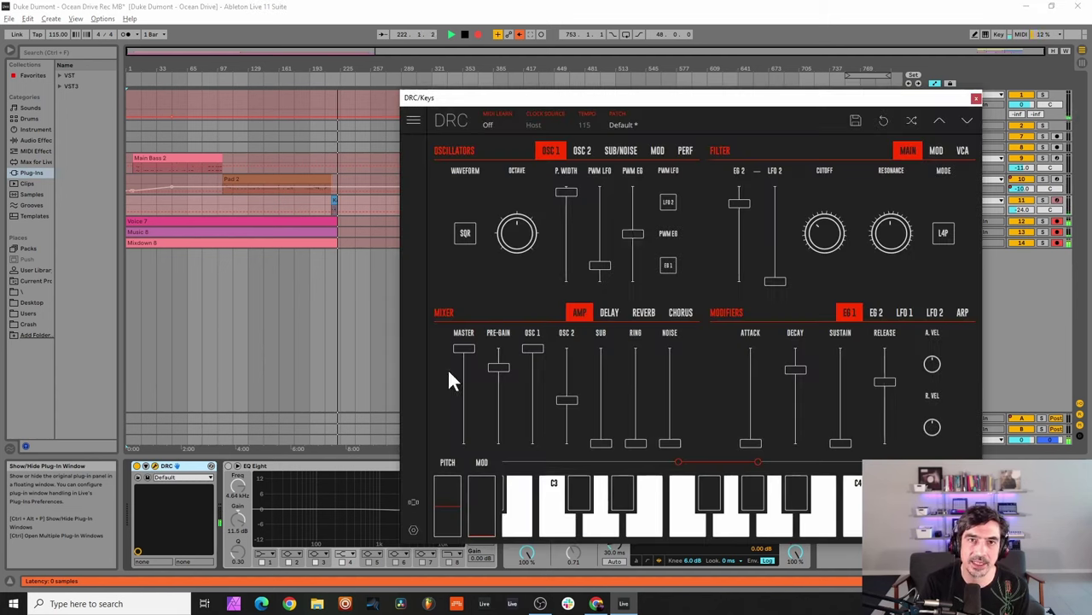
left_click_drag(649, 101, 523, 86)
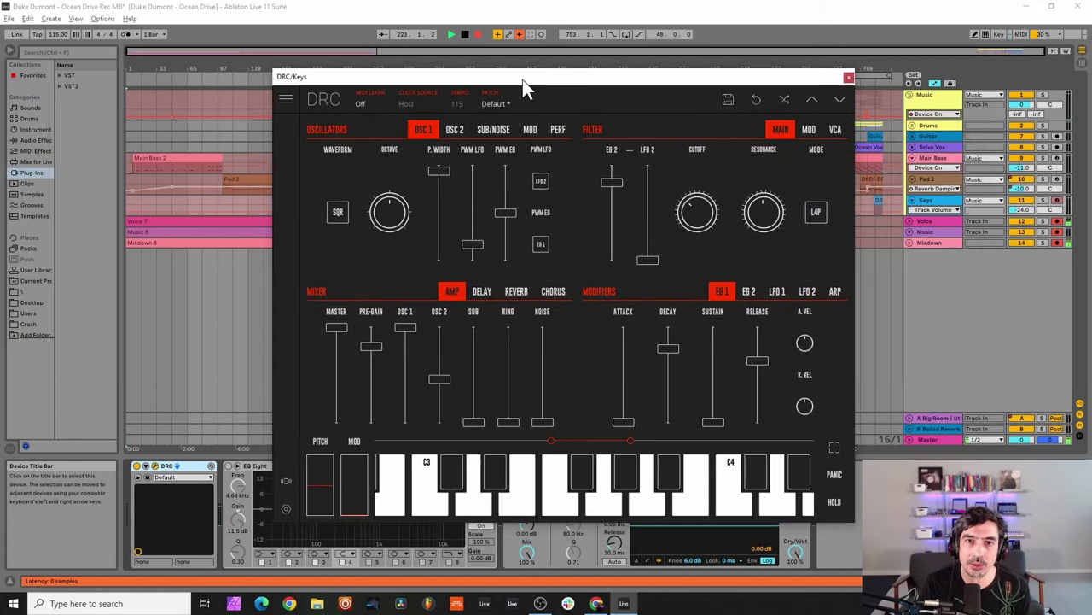
left_click(493, 103)
left_click(493, 96)
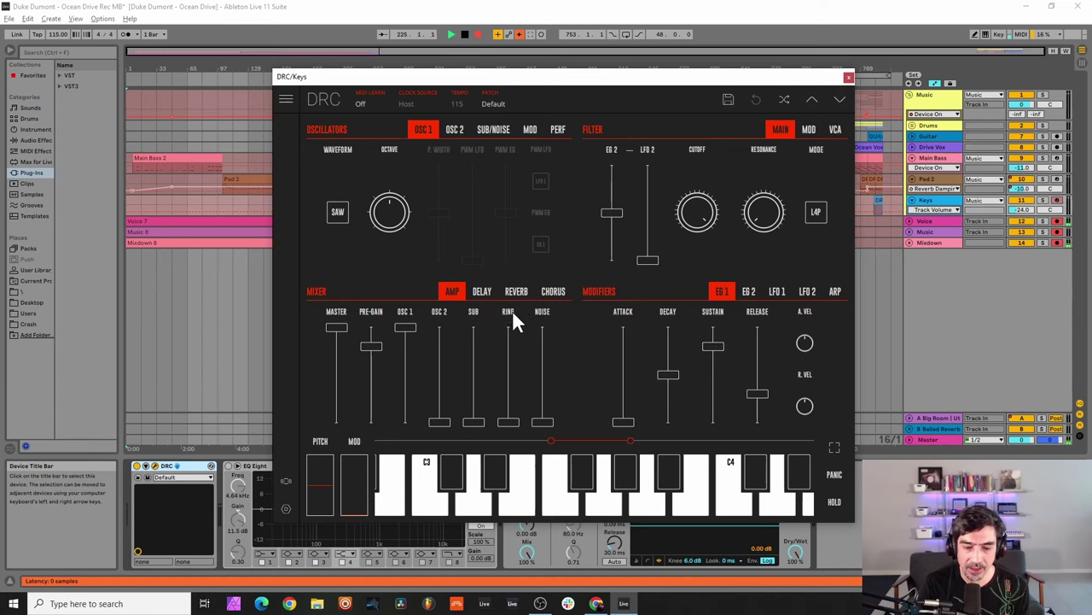
- Set OSC 1 to a square wave with nearly full pulse width and slight PWM LFO, and raise OSC 2 to about half level
left_click(347, 212)
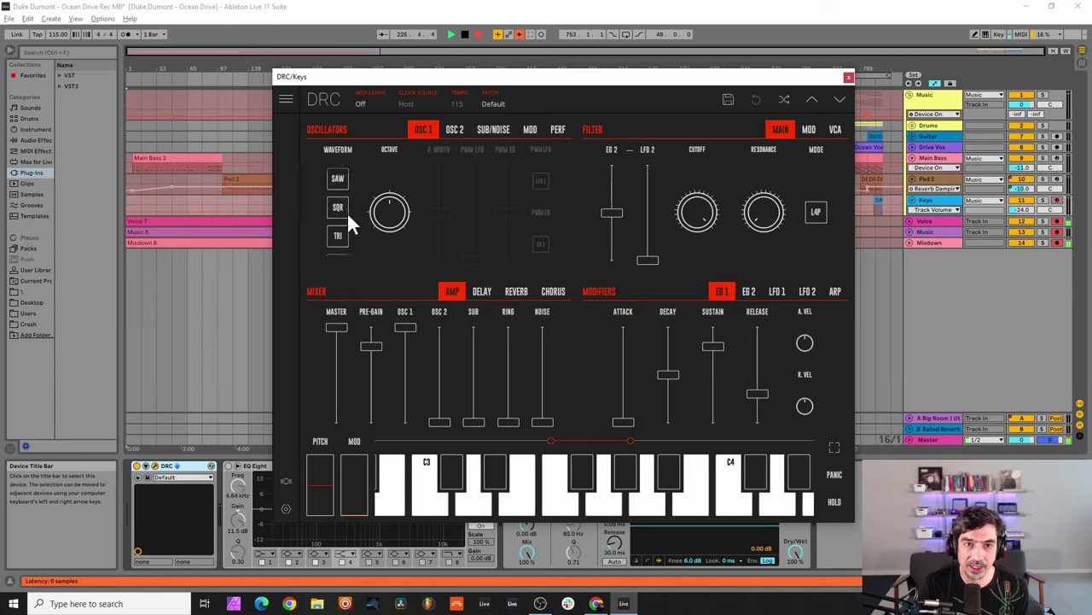
left_click(347, 211)
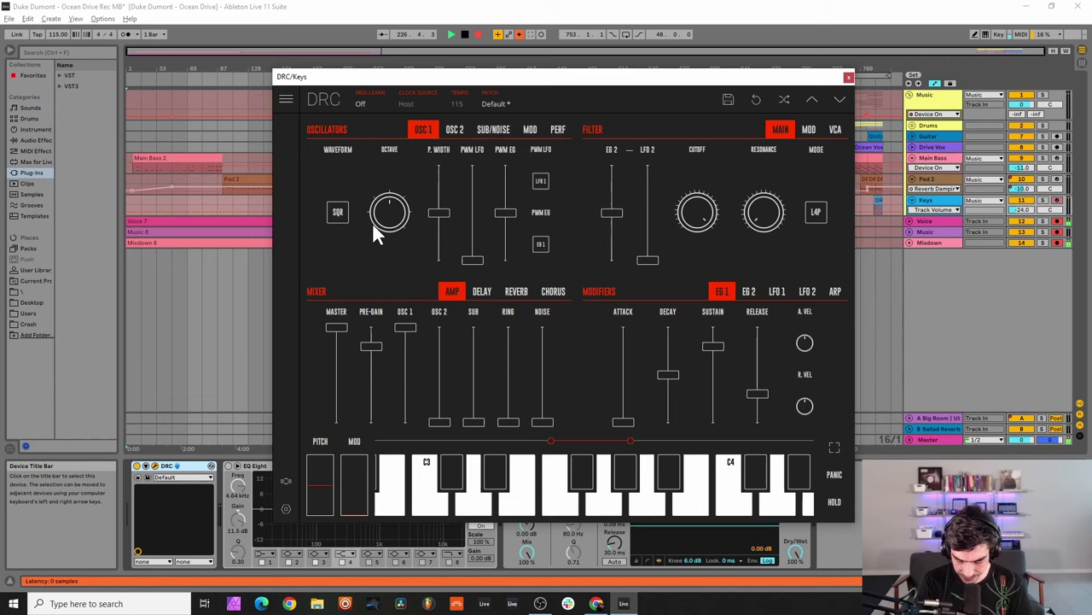
left_click_drag(435, 209, 553, 169)
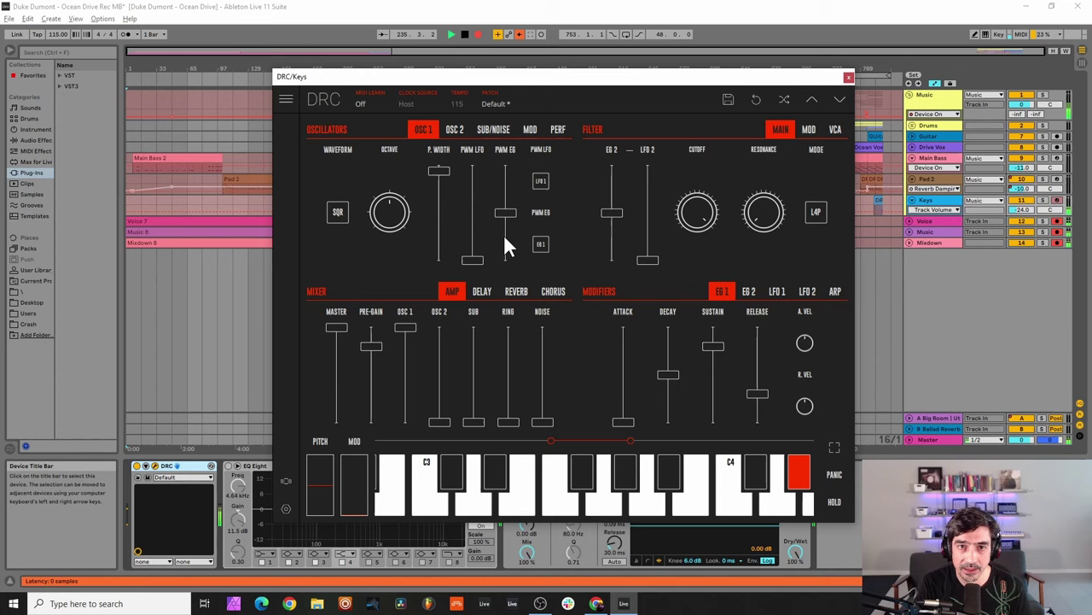
left_click_drag(465, 264, 480, 246)
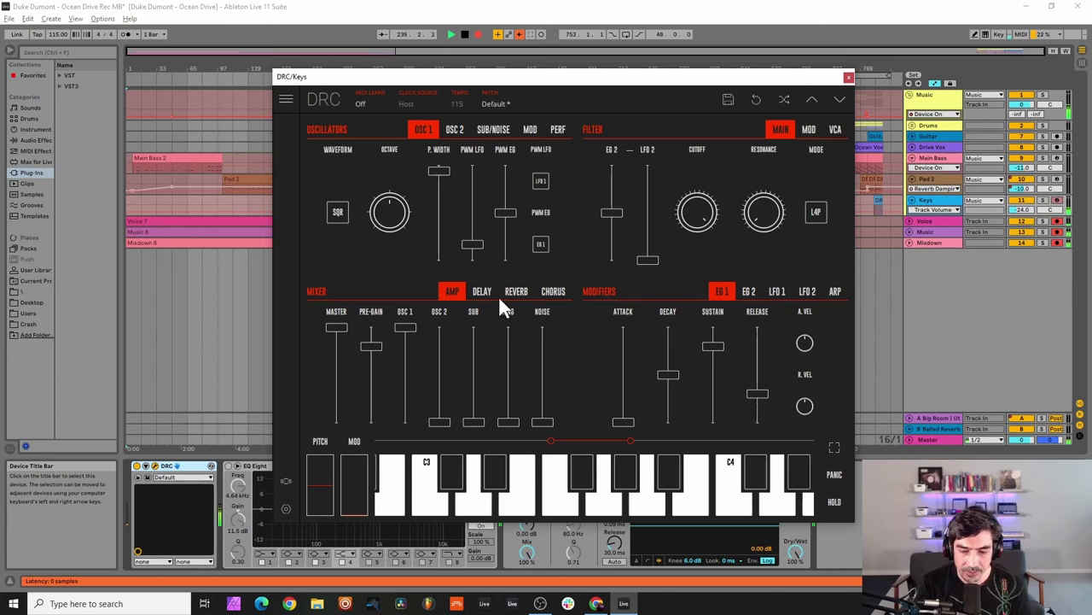
left_click_drag(441, 376, 441, 373)
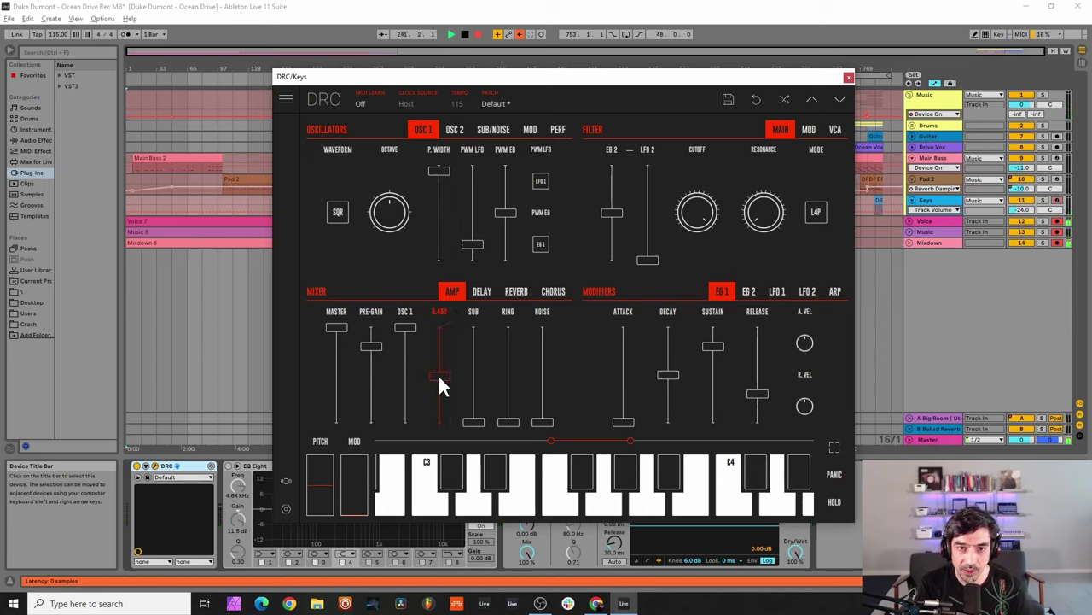
- Set the OSC 2 level to about 0.455, switch OSC 2 to a square wave and detune it slightly with the fine tuning
left_click_drag(440, 377, 441, 376)
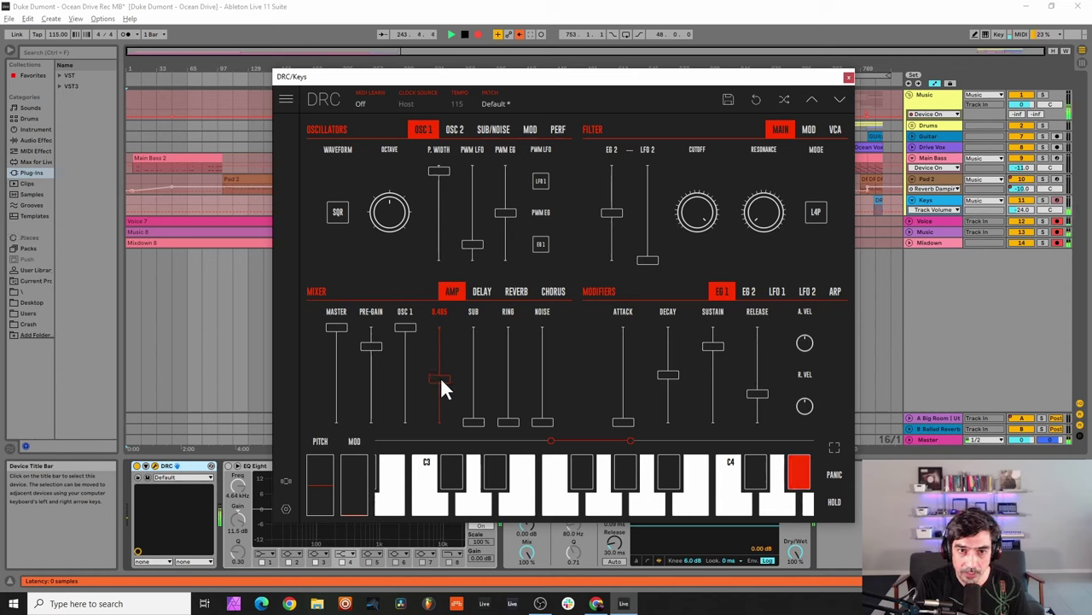
left_click(454, 129)
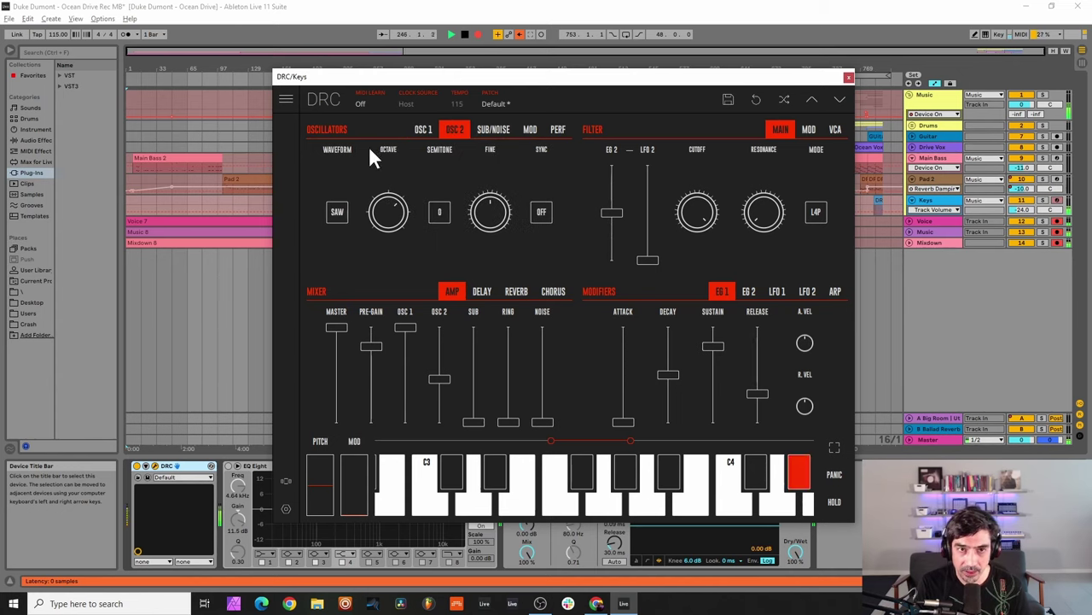
left_click(337, 211)
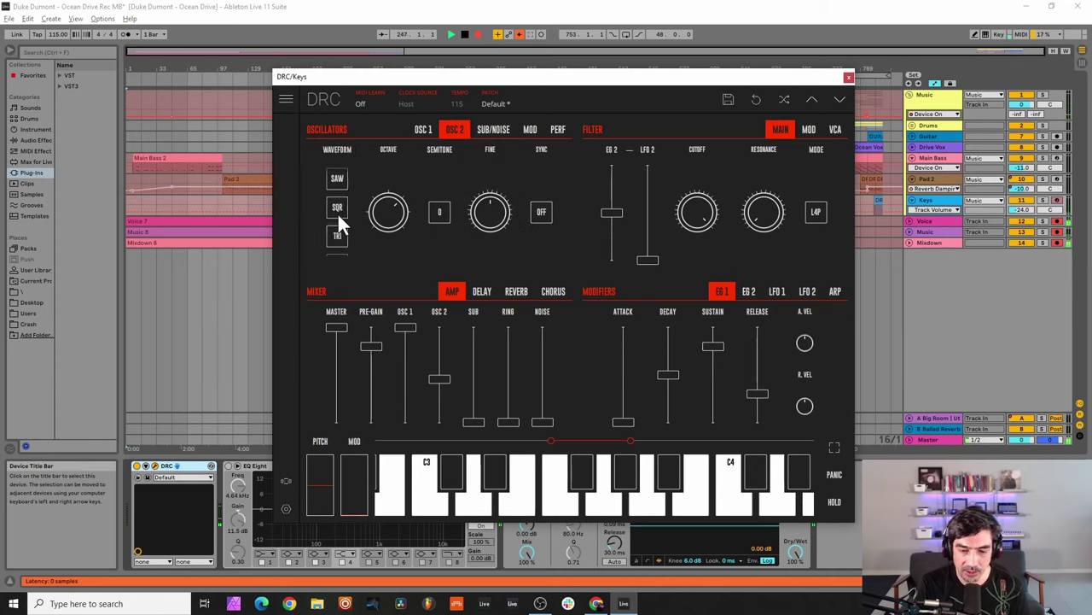
left_click(339, 210)
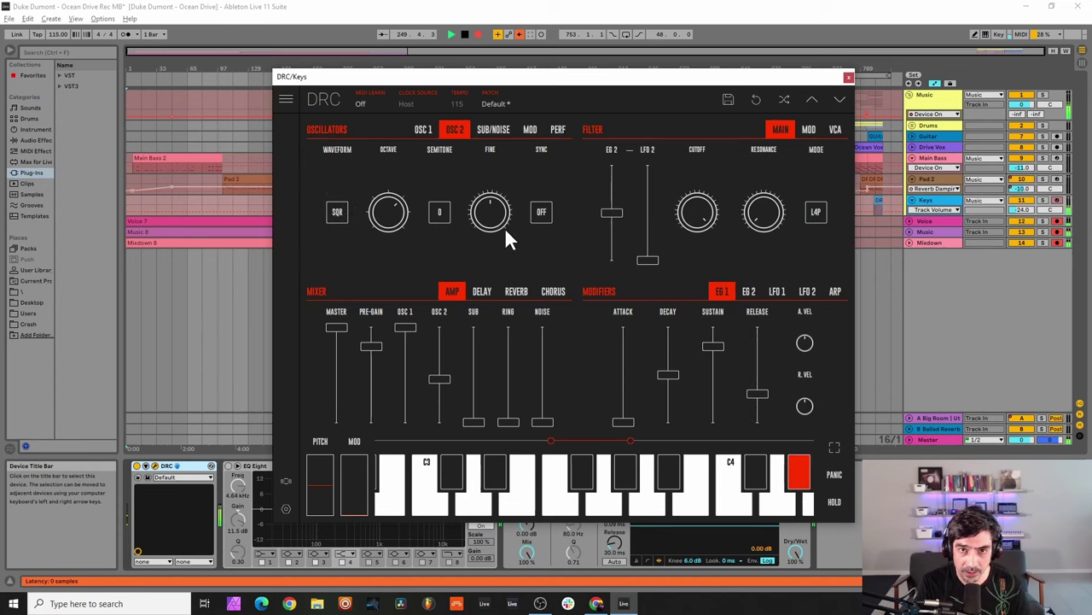
left_click_drag(493, 216, 561, 201)
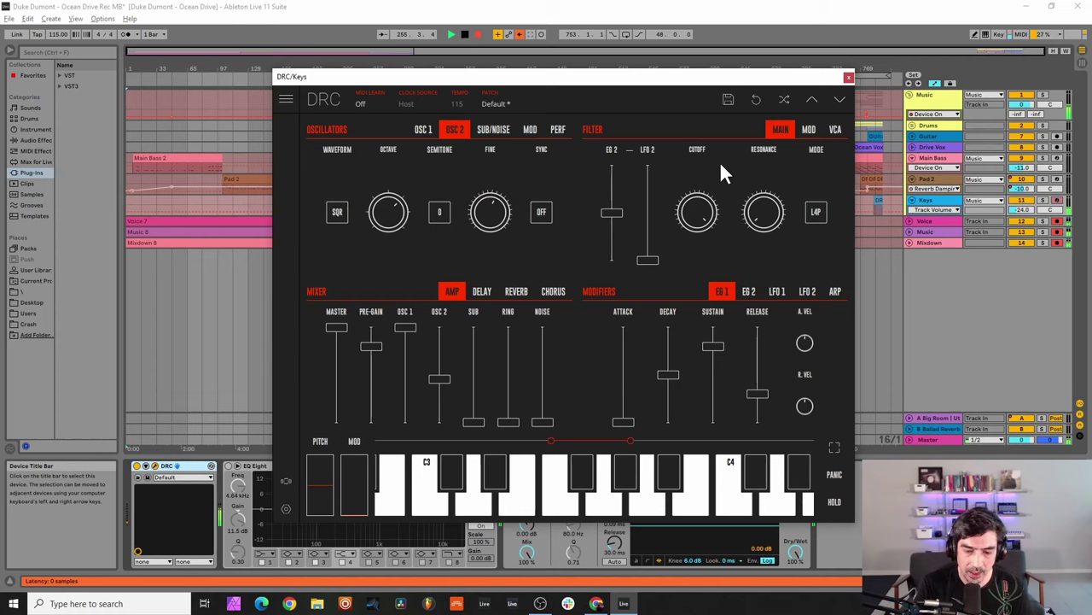
- Lower the filter cutoff, raise the resonance and set the filter's EG 2 amount to about 0.8
left_click(700, 207)
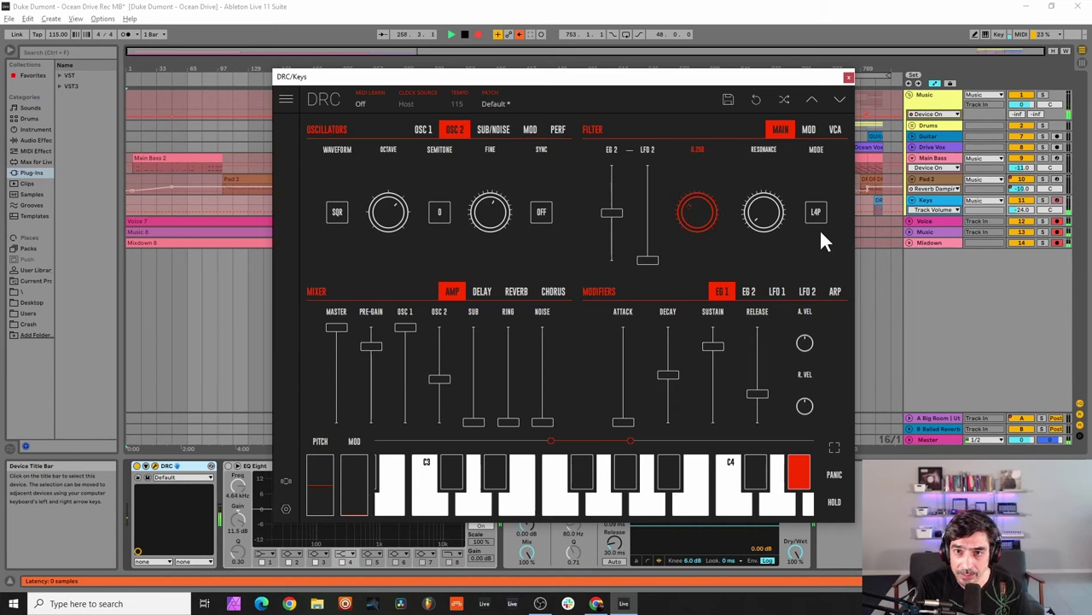
left_click(757, 217)
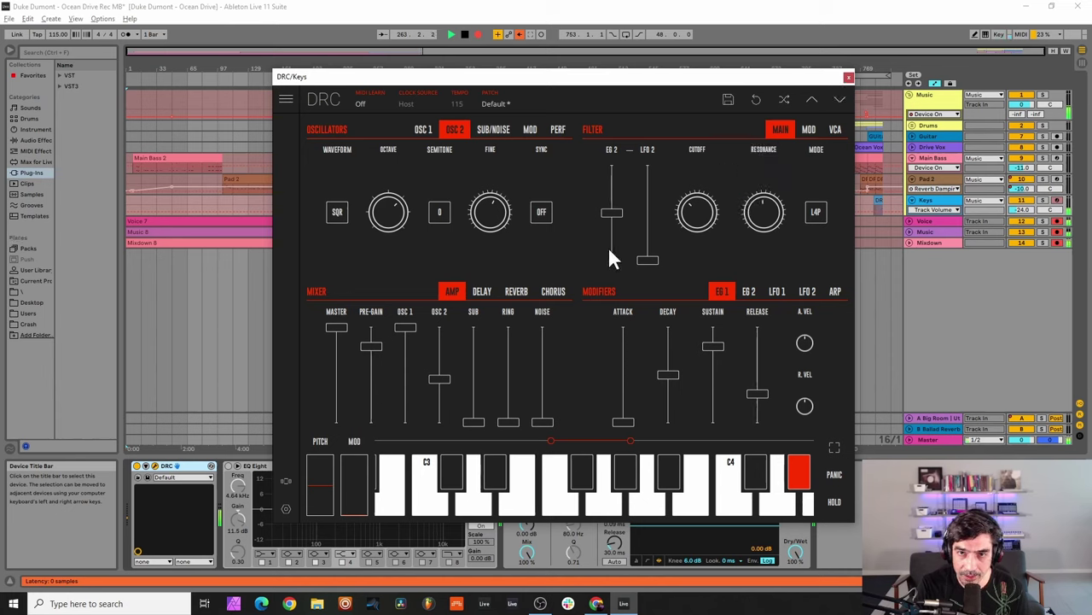
left_click(613, 180)
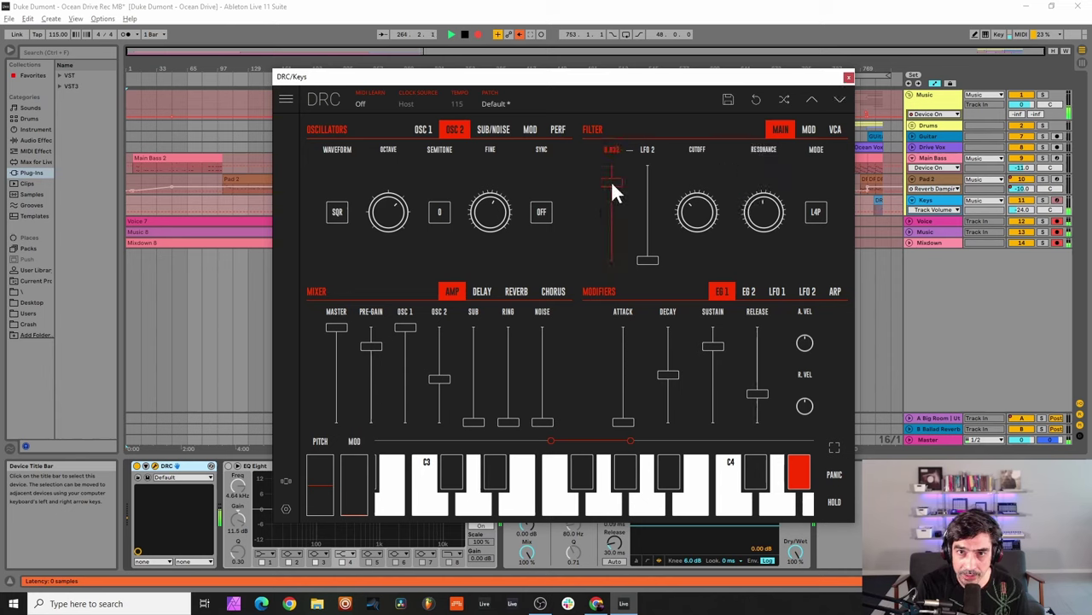
left_click_drag(611, 180, 612, 182)
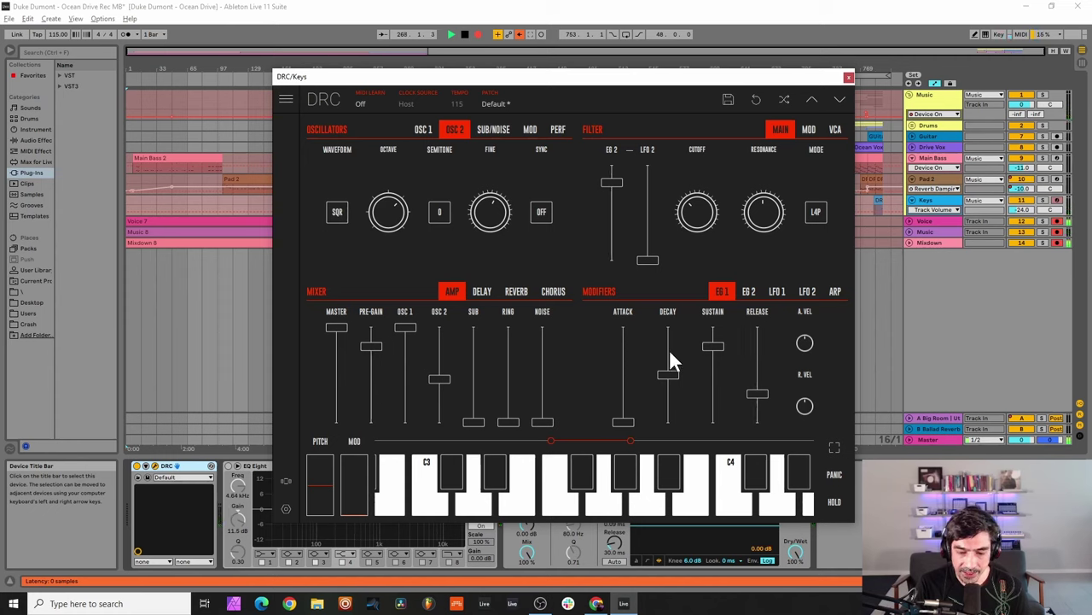
- Shape EG 1 with a decay of about 0.78, zero sustain and a release of about two thirds
left_click_drag(670, 351, 697, 349)
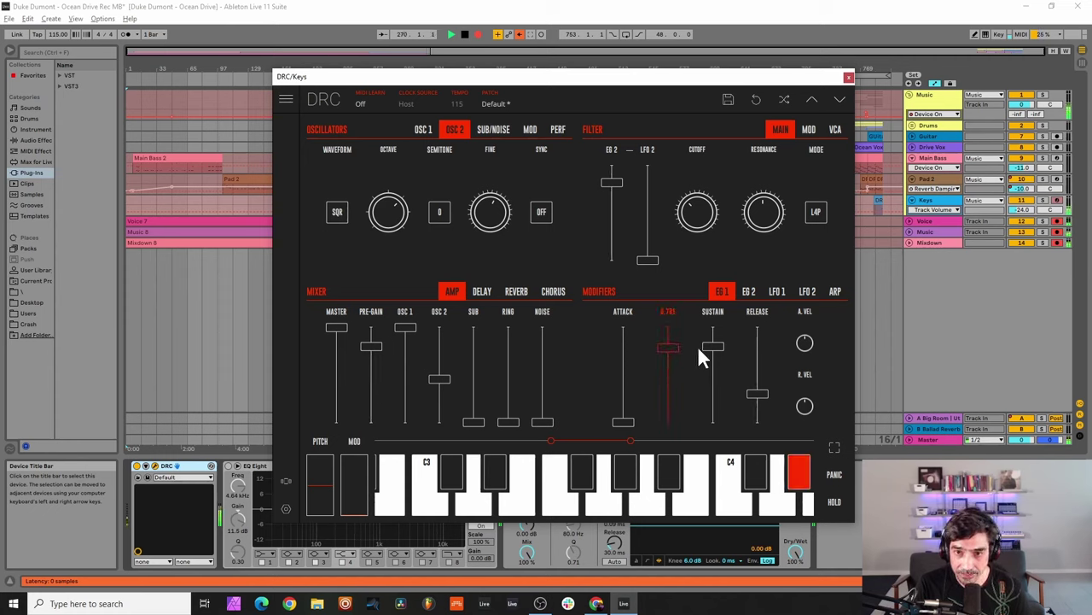
left_click_drag(726, 428, 729, 500)
left_click_drag(754, 374, 790, 363)
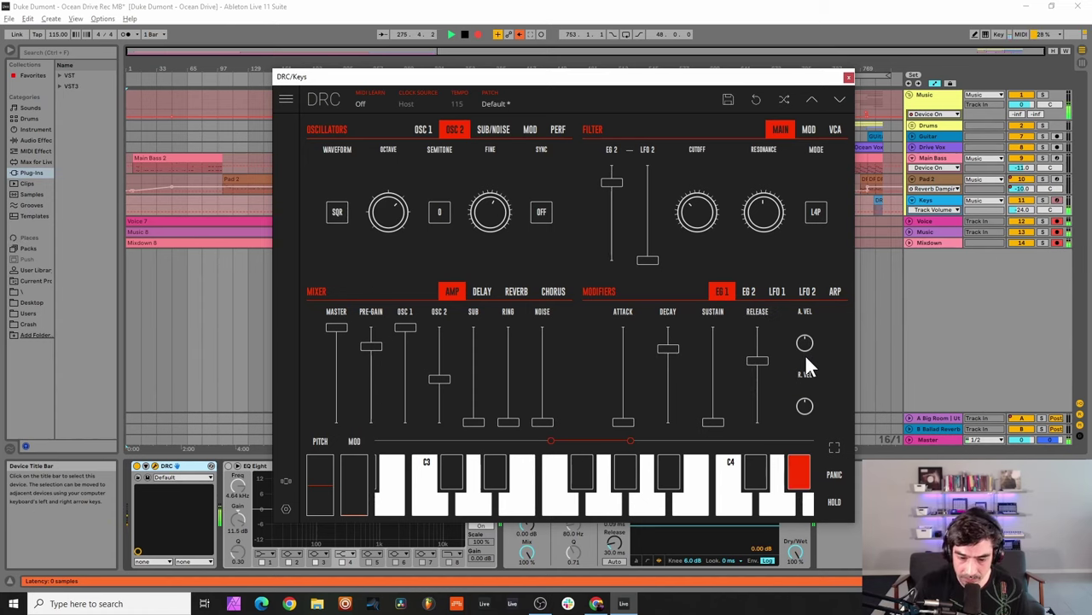
- Shape EG 2 with a longer decay of about 0.6, zero sustain and a release of about half
left_click(747, 291)
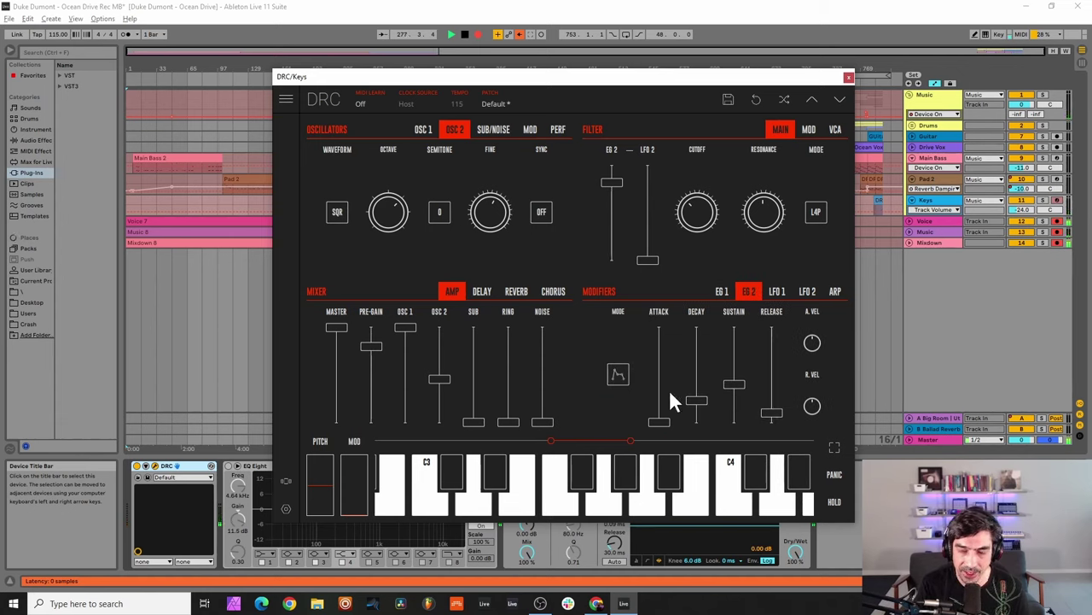
left_click_drag(696, 366, 697, 366)
left_click_drag(707, 359, 707, 360)
left_click_drag(735, 410, 735, 459)
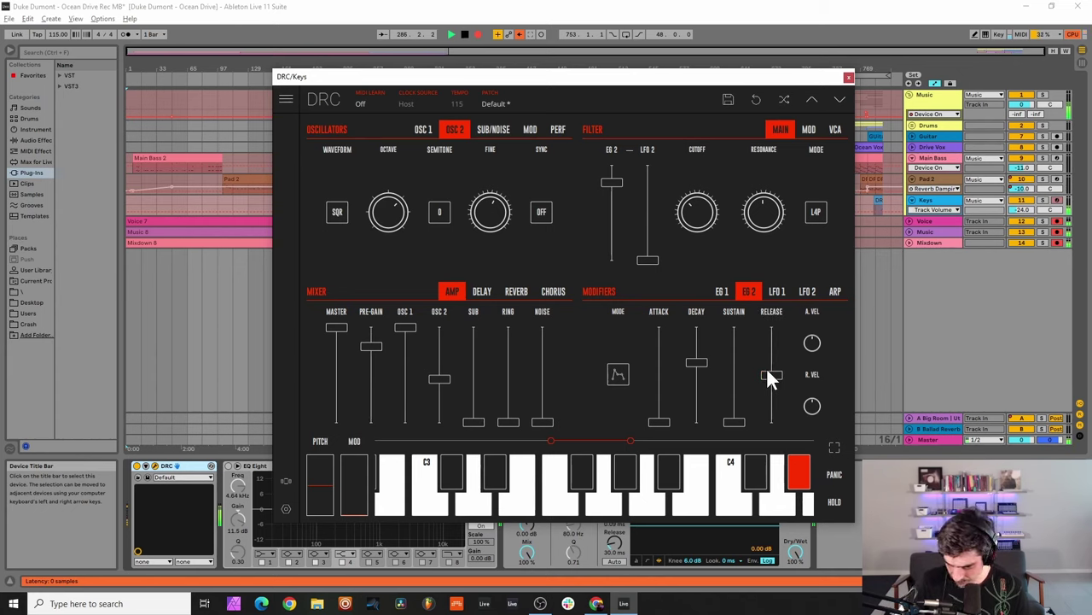
- Raise the reverb amount to about 0.6, its decay to about 0.8 and its modulation to about 0.35
left_click(515, 290)
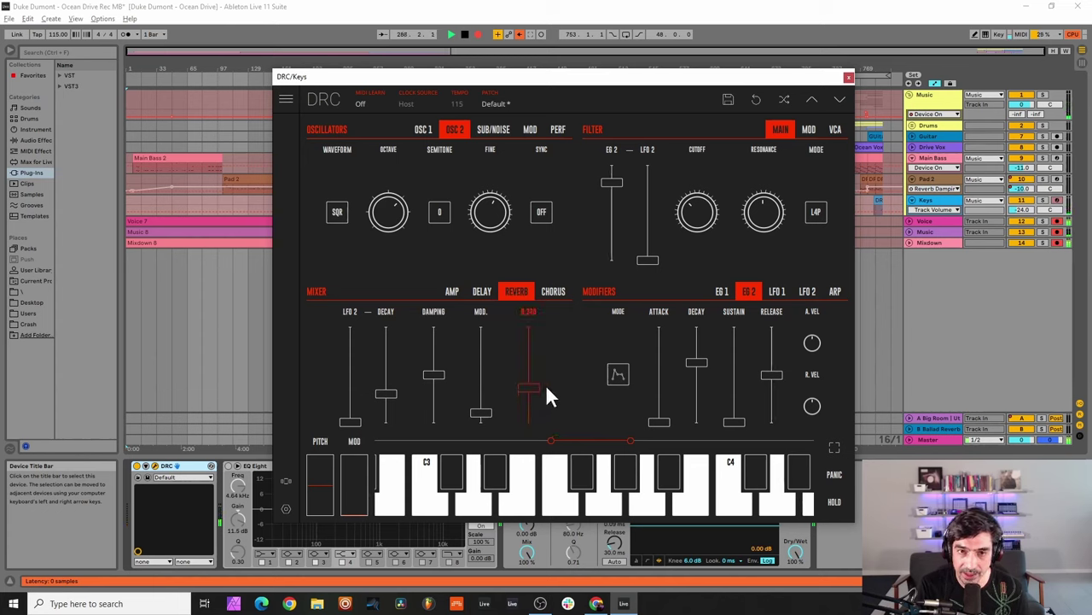
left_click_drag(564, 372, 576, 362)
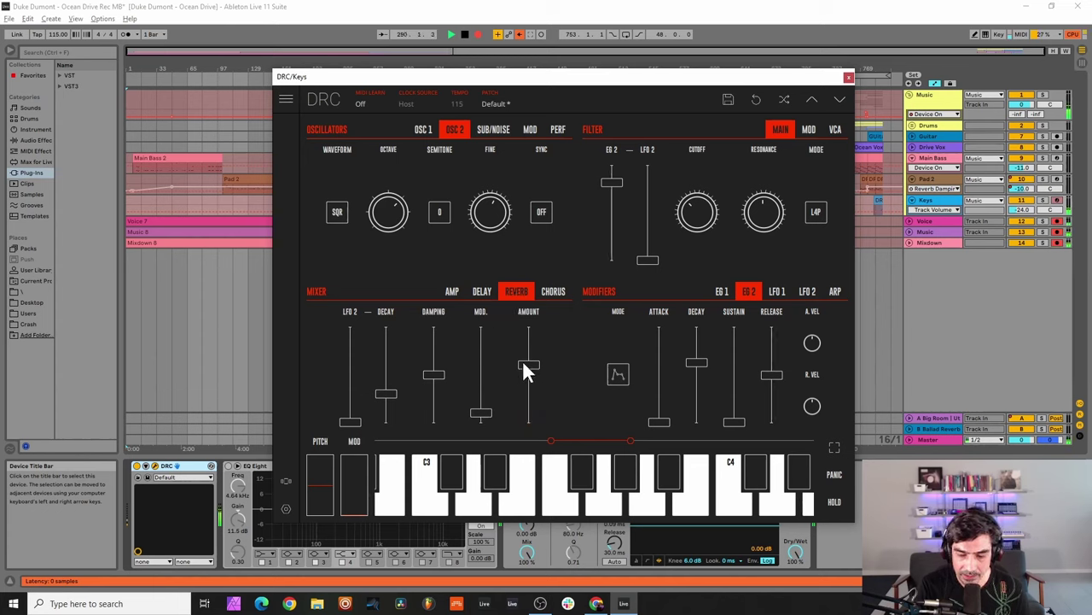
left_click(386, 362)
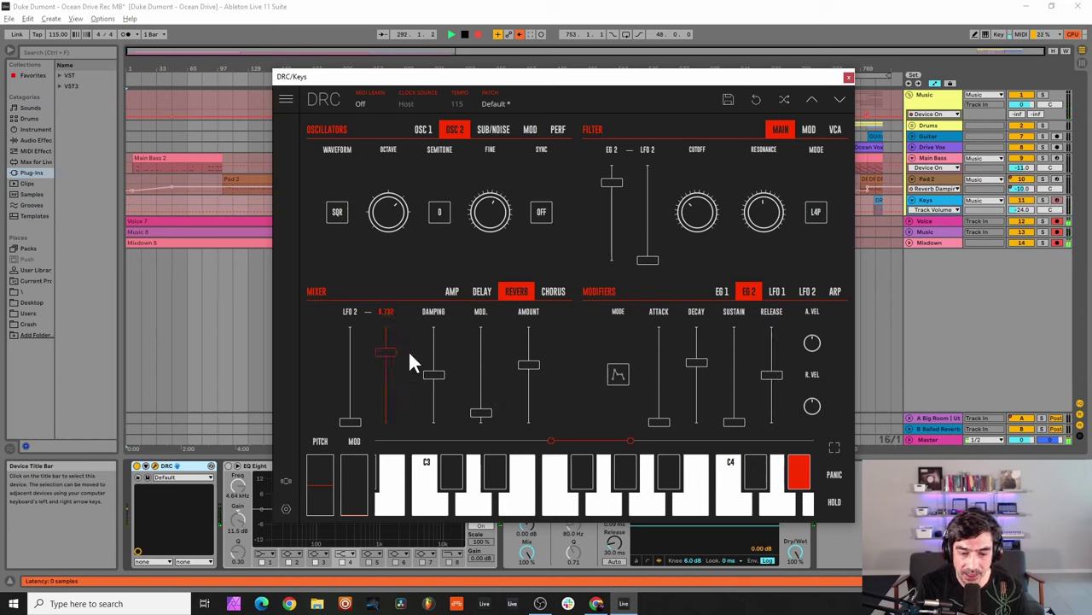
left_click_drag(420, 346, 418, 345)
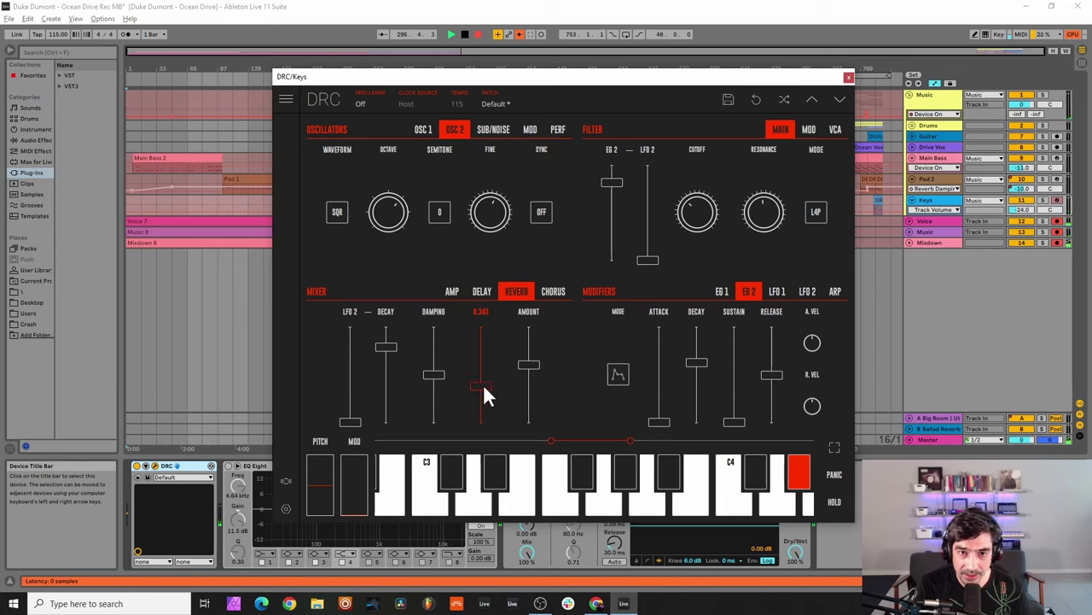
left_click_drag(483, 387, 476, 385)
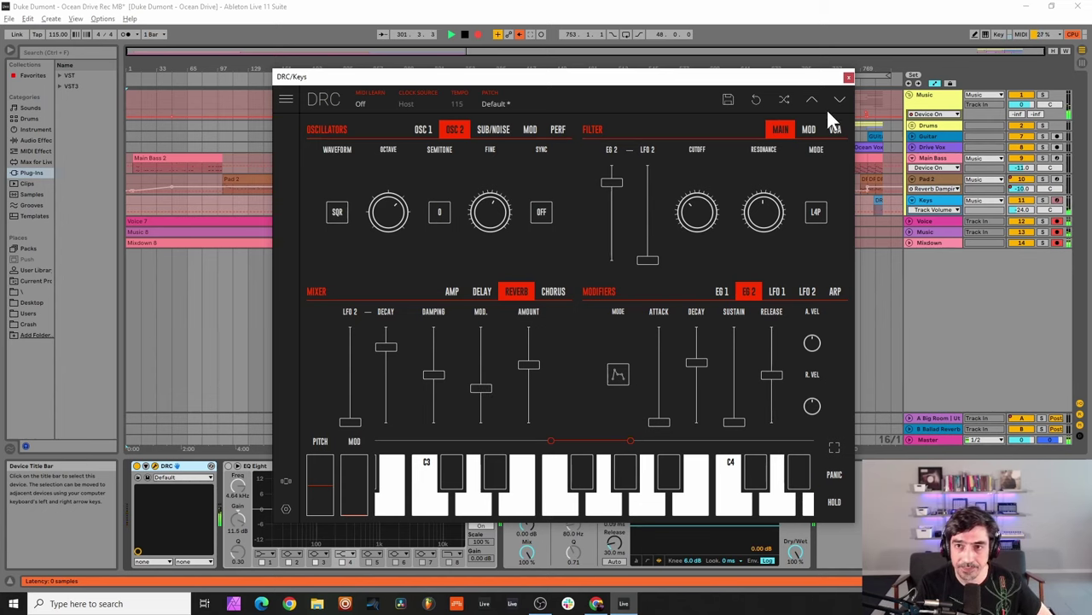
- Close the DRC synth and turn the Keys track's EQ Eight back on
left_click(849, 78)
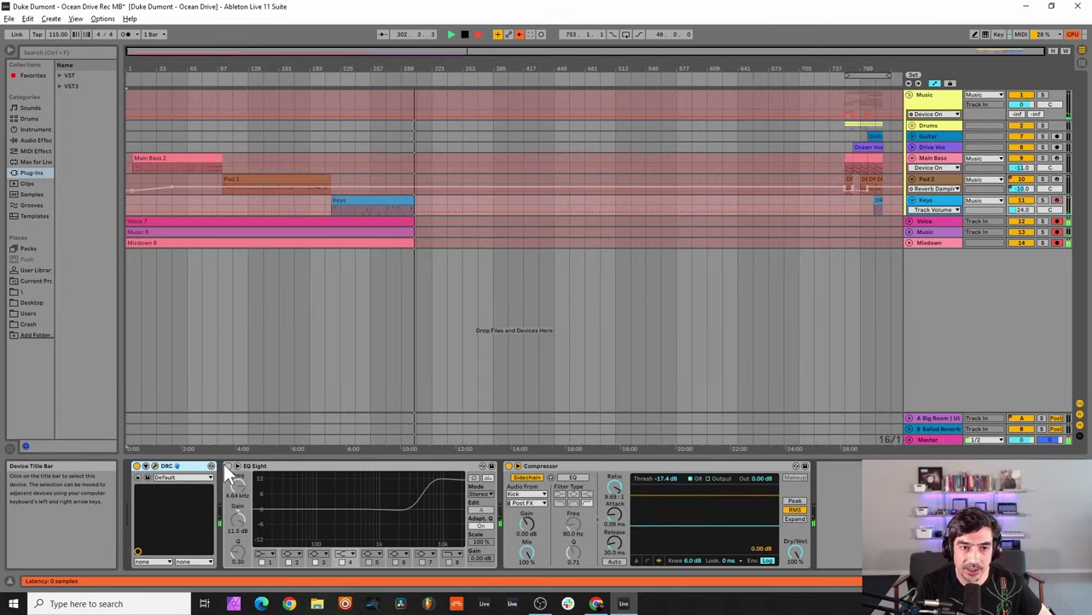
left_click(254, 465)
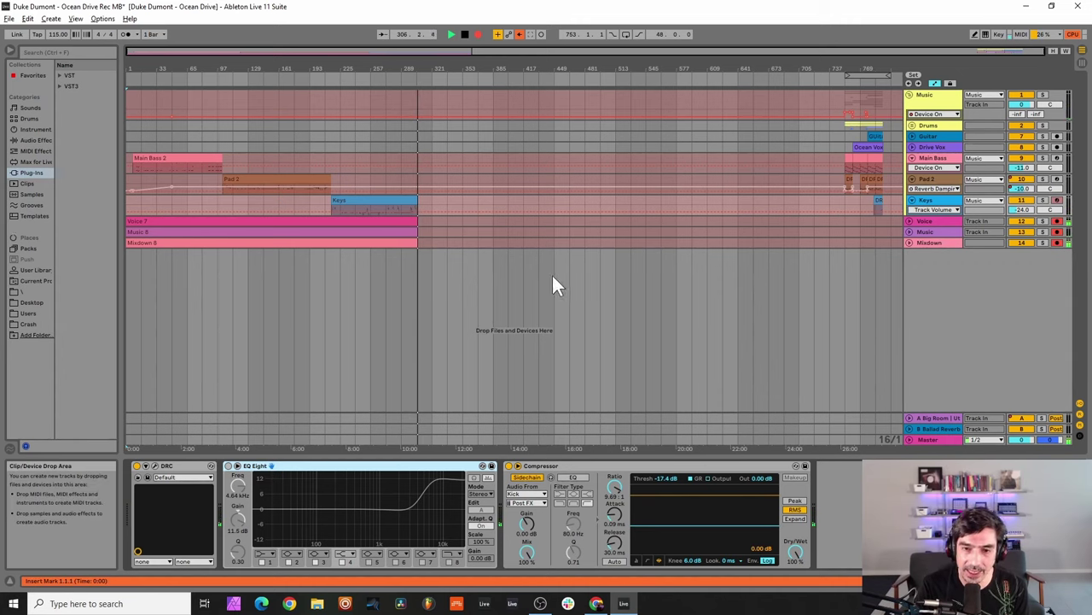
left_click(228, 466)
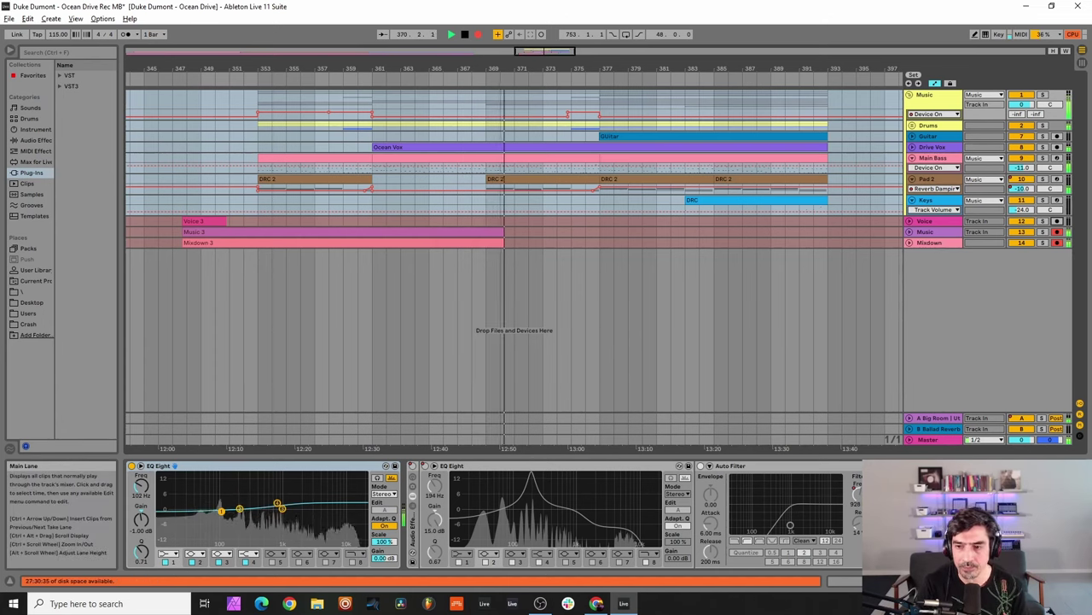
- Bring the rest of the device chain into view and arm the Voice track for recording
left_click(1014, 581)
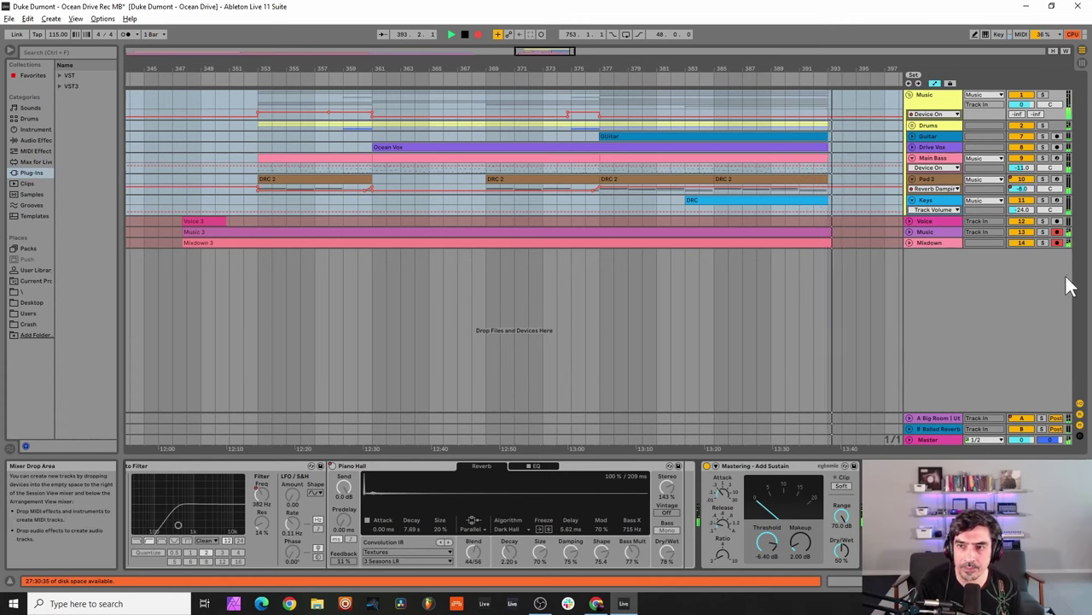
left_click(1056, 222)
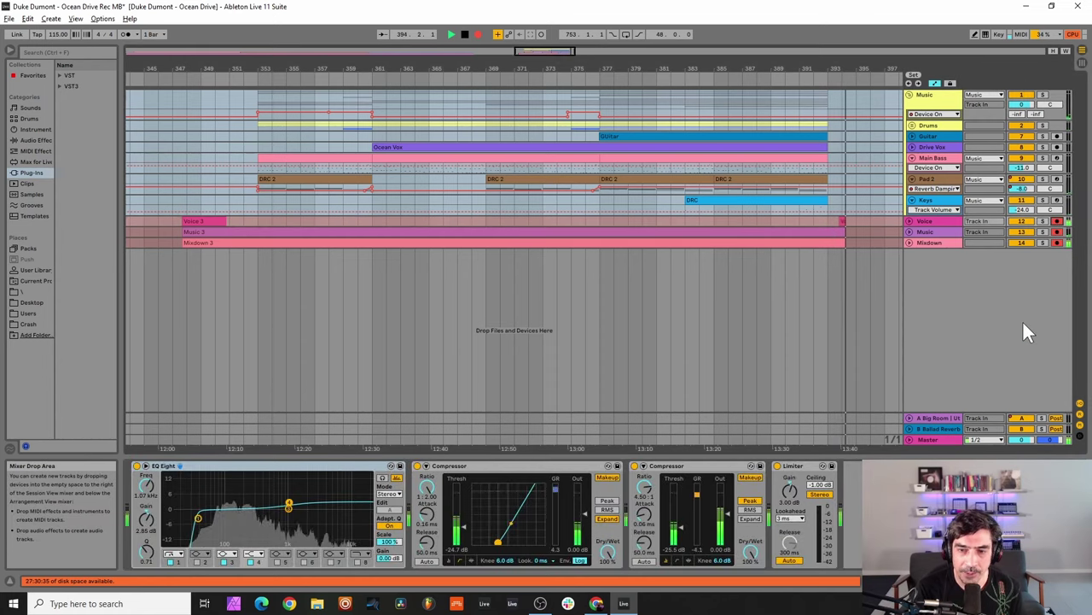